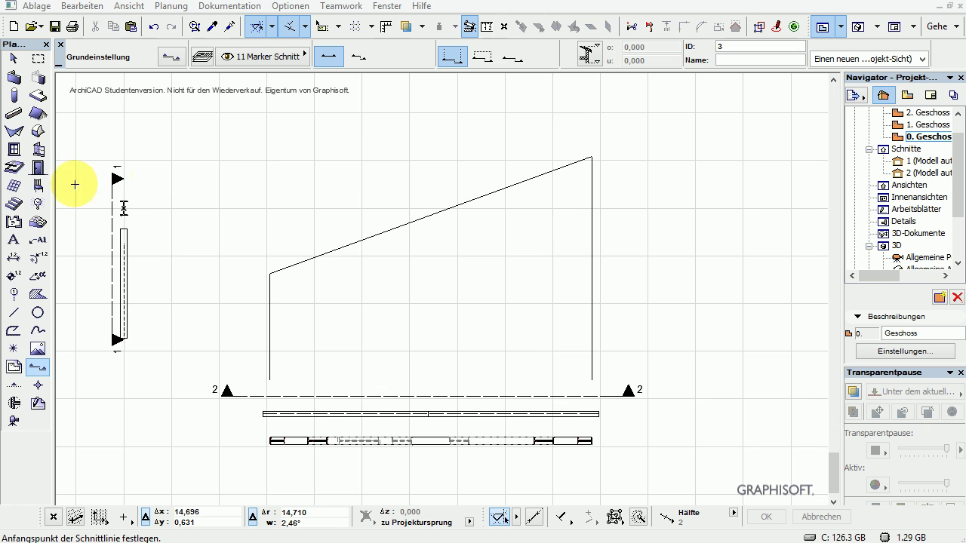
Explode the IPE_stehend 16 profile object in the floor plan into 2D elements, keeping the original element too
{"action": "scroll", "coordinate": [121, 204], "scroll_direction": "up", "scroll_amount": 5}
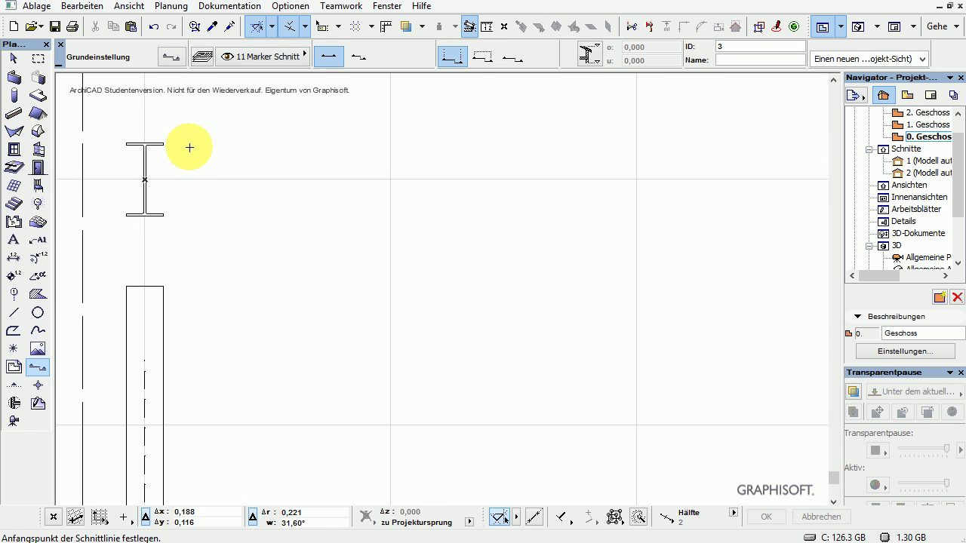
{"action": "left_click", "coordinate": [13, 59]}
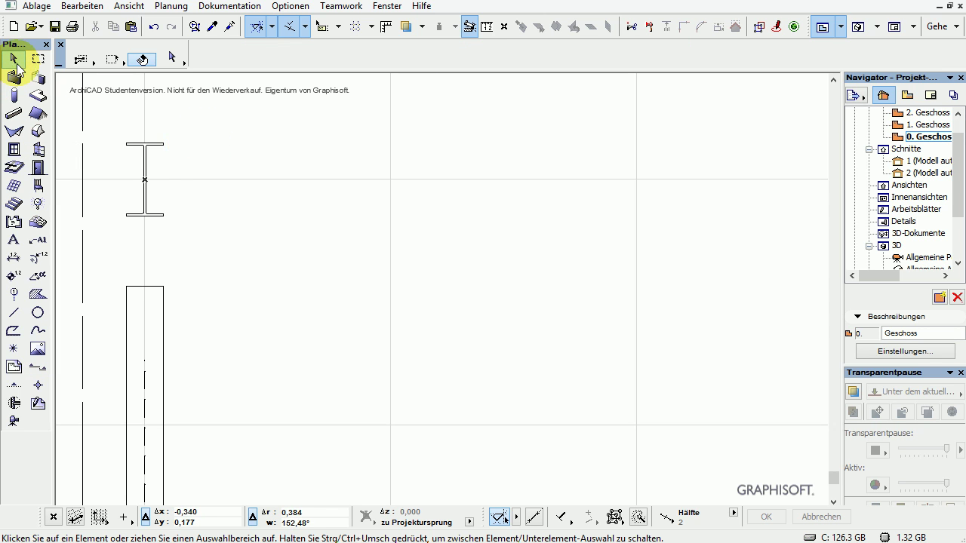
{"action": "left_click", "coordinate": [167, 144]}
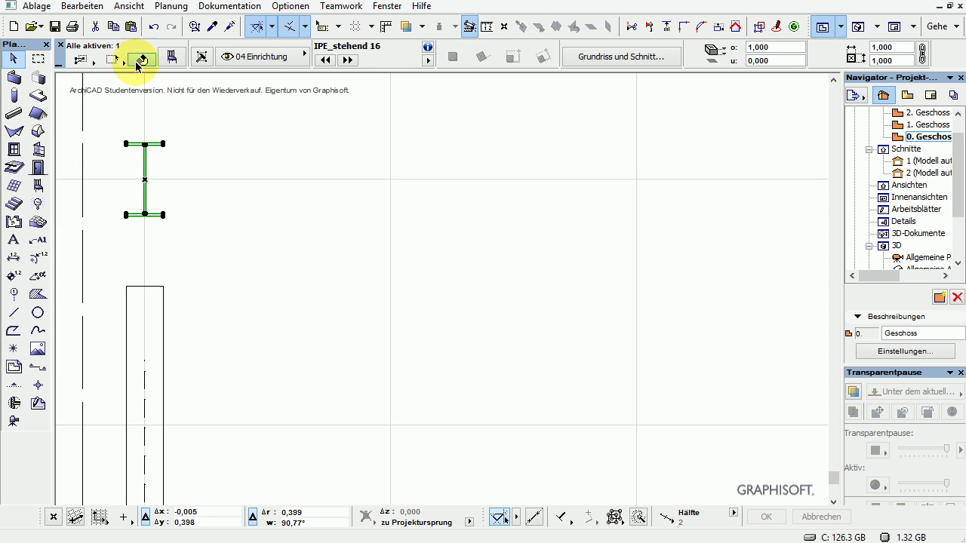
{"action": "right_click", "coordinate": [217, 142]}
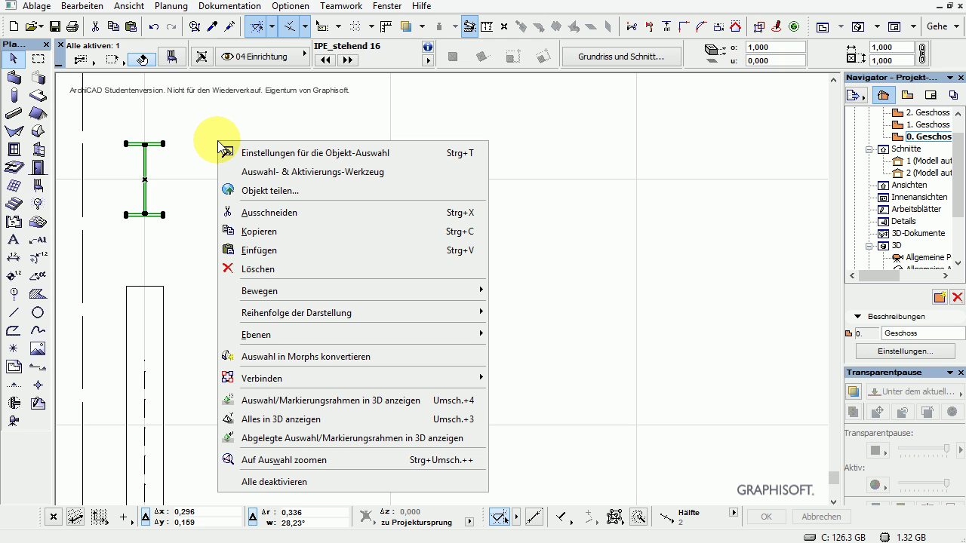
{"action": "left_click", "coordinate": [79, 6]}
{"action": "left_click", "coordinate": [80, 6]}
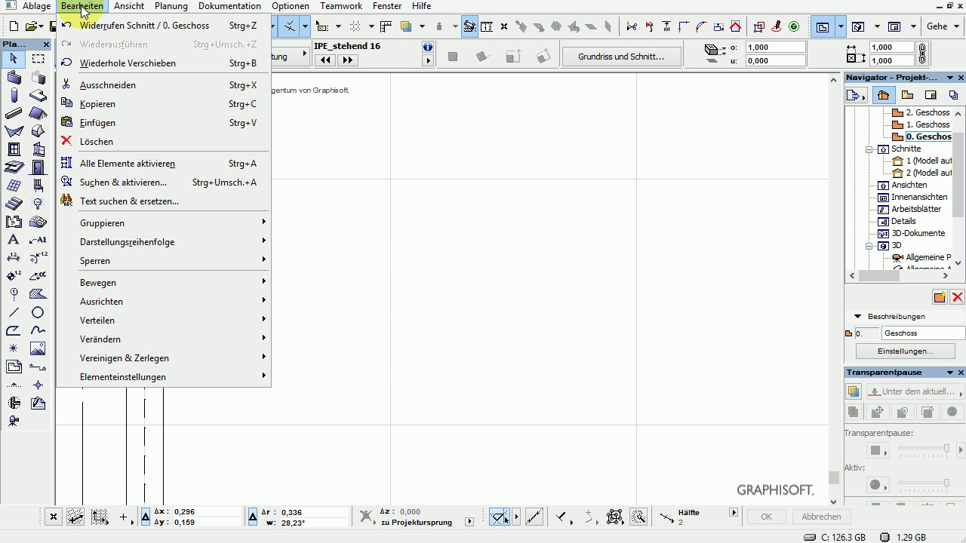
{"action": "mouse_move", "coordinate": [136, 356]}
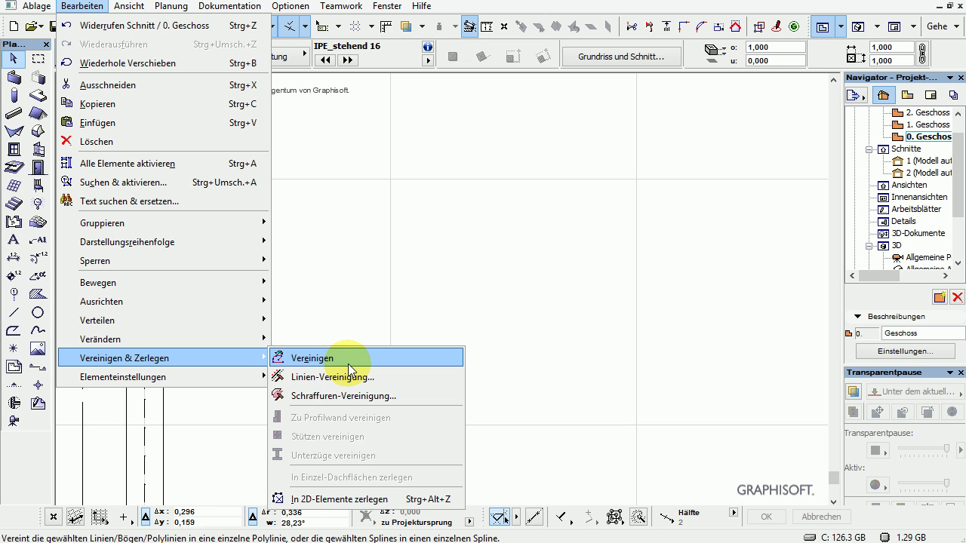
{"action": "left_click", "coordinate": [336, 499]}
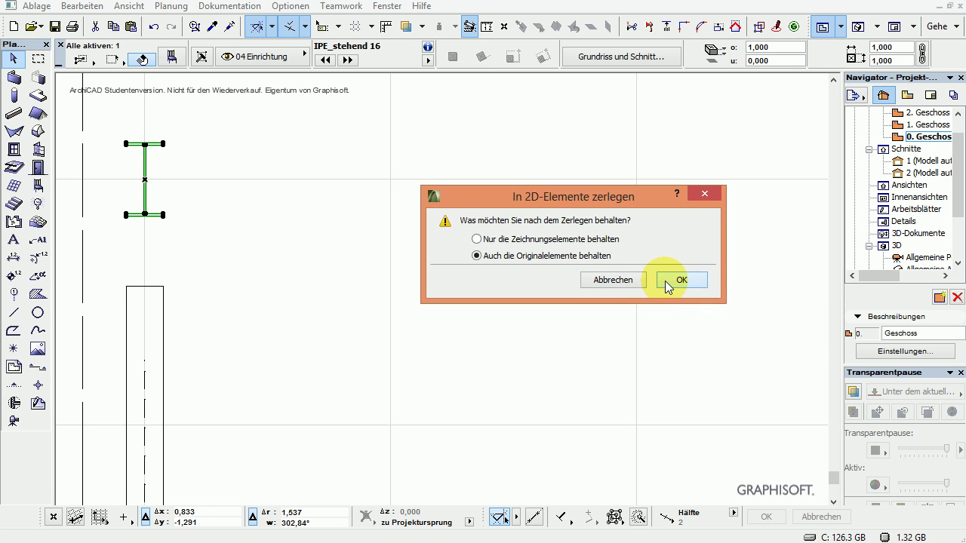
{"action": "left_click", "coordinate": [679, 280]}
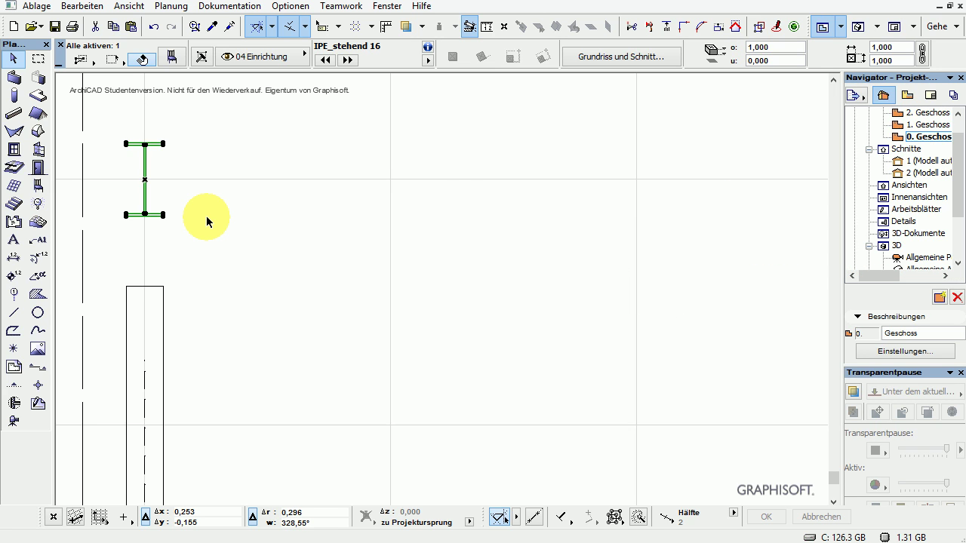
Move the original IPE_stehend 16 object horizontally away from its exploded 2D fill
{"action": "key", "text": "ctrl+d"}
{"action": "left_click", "coordinate": [150, 203]}
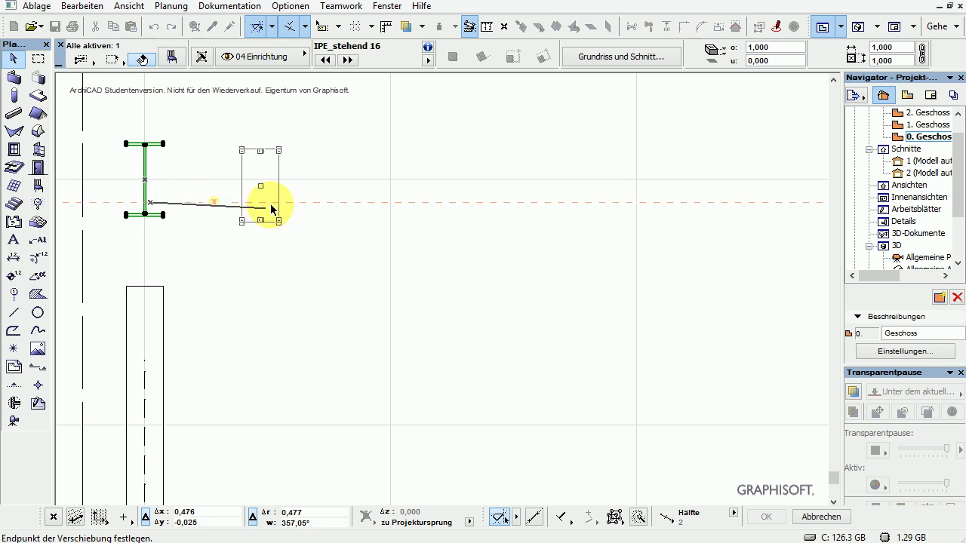
{"action": "left_click", "coordinate": [286, 203]}
Set the exploded I-profile fill to the solid pattern Feste Schraffur with blue pen 26
{"action": "left_click", "coordinate": [161, 144]}
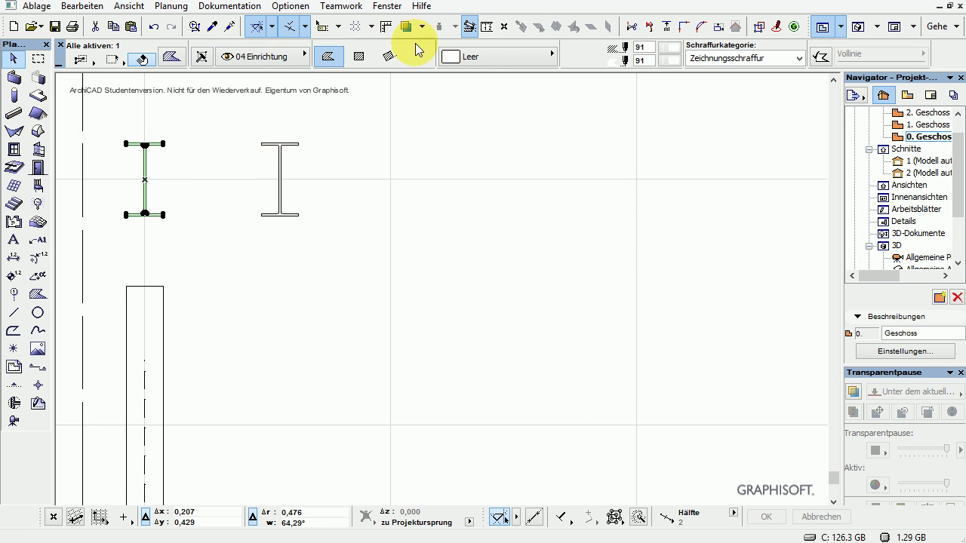
{"action": "left_click", "coordinate": [510, 60]}
{"action": "left_click", "coordinate": [579, 112]}
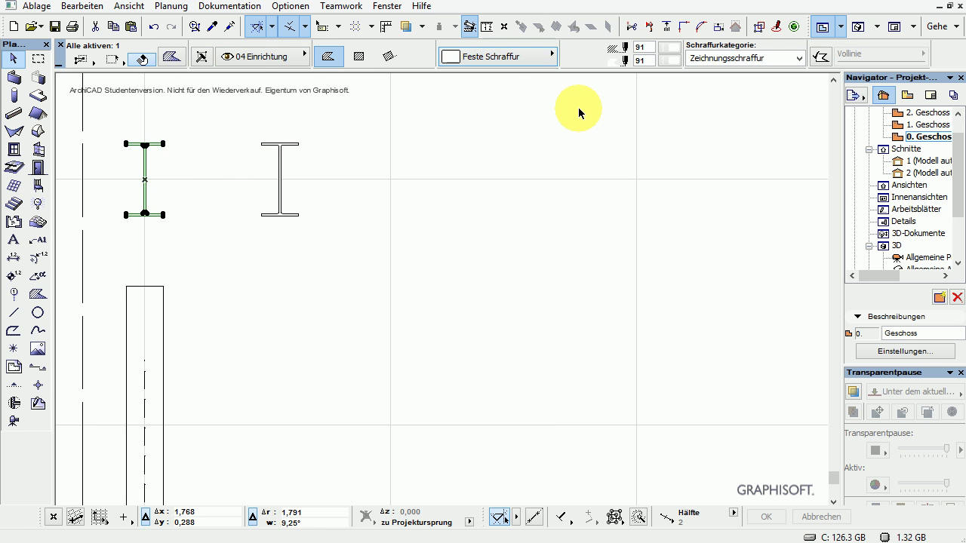
{"action": "left_click", "coordinate": [679, 47]}
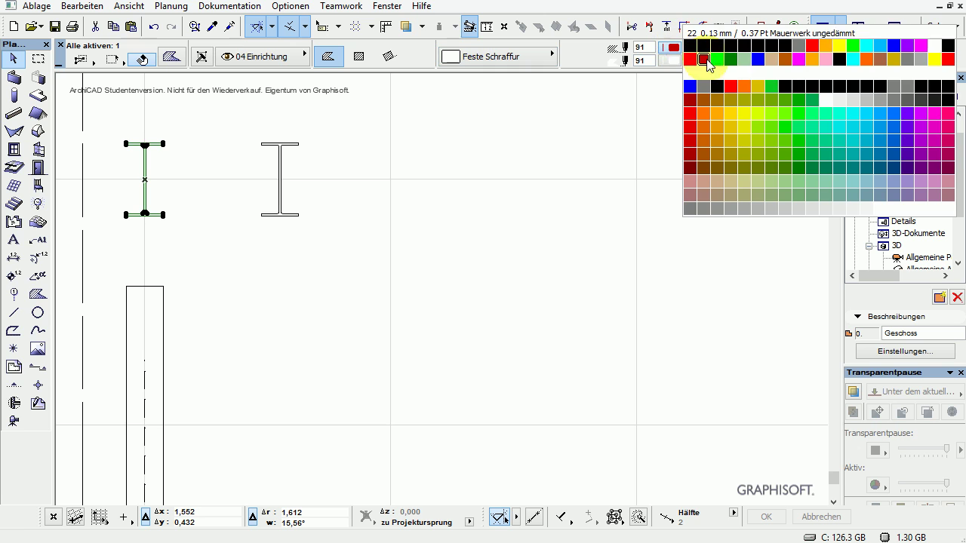
{"action": "left_click", "coordinate": [758, 60]}
{"action": "scroll", "coordinate": [189, 175], "scroll_direction": "up", "scroll_amount": 3}
{"action": "middle_click_drag", "start_coordinate": [174, 173], "coordinate": [253, 149]}
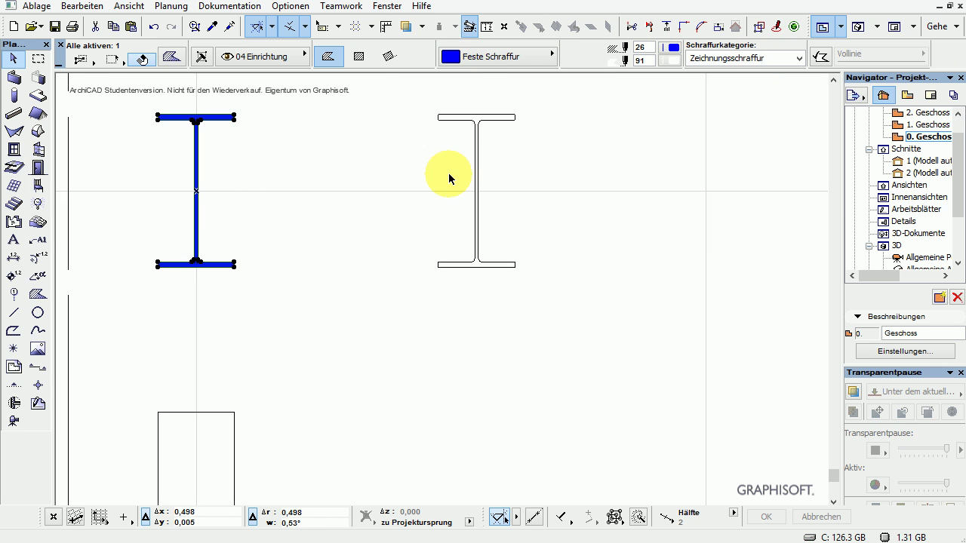
Create a morph from the outline of the blue I-profile fill using the Magic Wand
{"action": "left_click", "coordinate": [439, 116]}
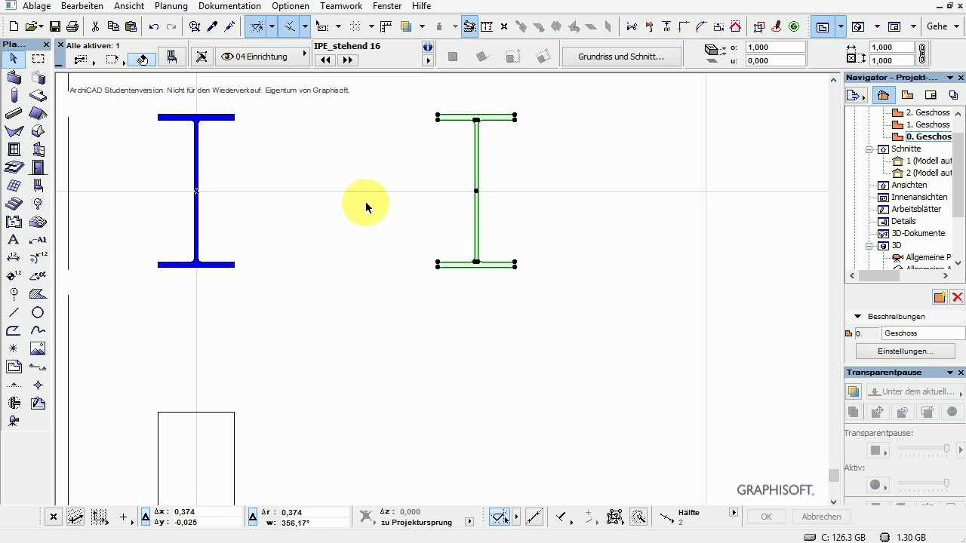
{"action": "left_click", "coordinate": [236, 119]}
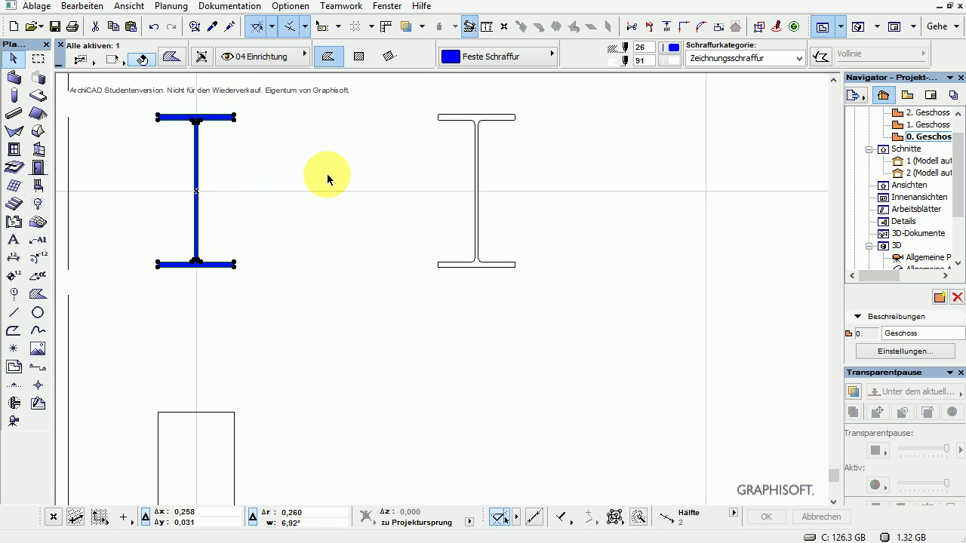
{"action": "middle_click_drag", "start_coordinate": [209, 187], "coordinate": [378, 251]}
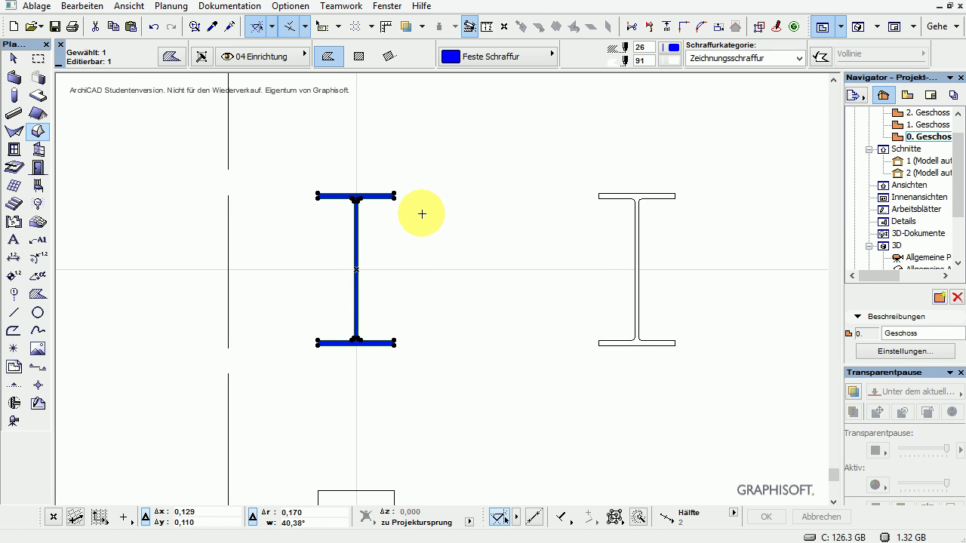
{"action": "scroll", "coordinate": [422, 214], "scroll_direction": "up", "scroll_amount": 3}
{"action": "left_click", "coordinate": [350, 274]}
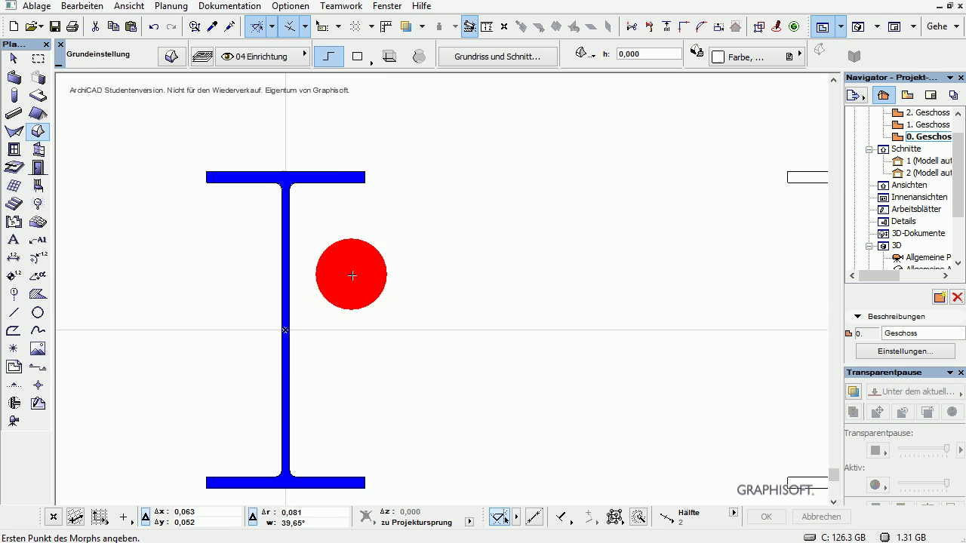
{"action": "left_click", "coordinate": [322, 184], "text": "shift"}
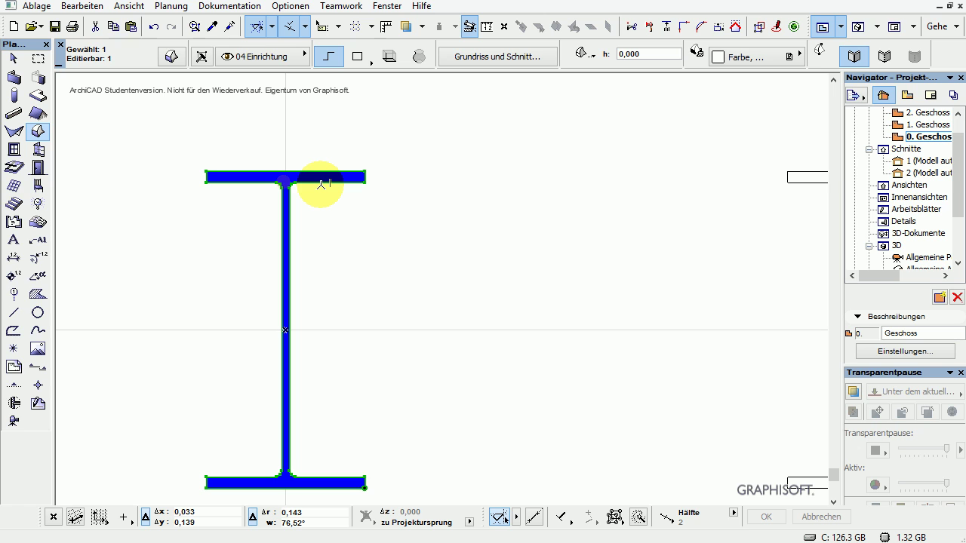
Move the I-profile morph away from the blue fill to near the lower end of the frame outline's shorter vertical line
{"action": "left_click", "coordinate": [322, 184]}
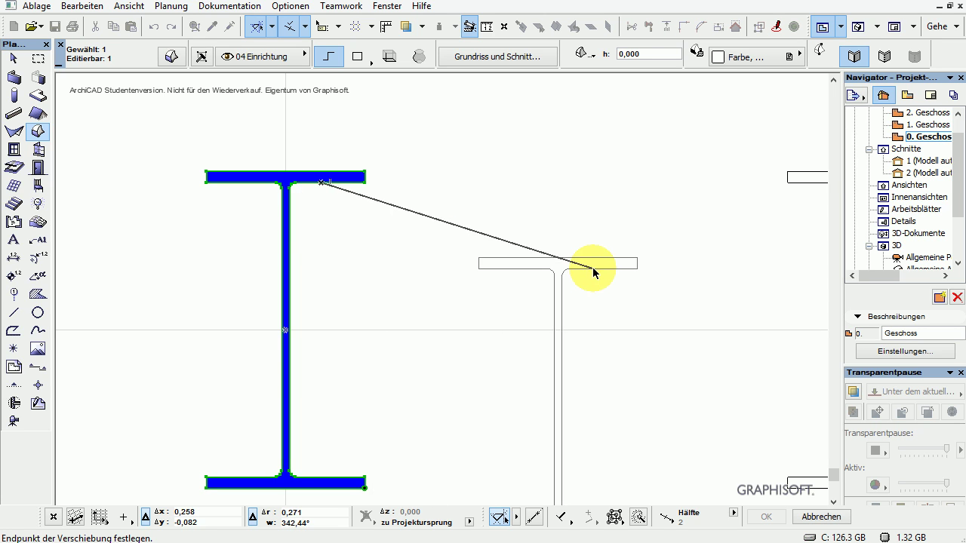
{"action": "scroll", "coordinate": [605, 241], "scroll_direction": "down", "scroll_amount": 2}
{"action": "scroll", "coordinate": [598, 243], "scroll_direction": "down", "scroll_amount": 3}
{"action": "scroll", "coordinate": [179, 188], "scroll_direction": "down", "scroll_amount": 3}
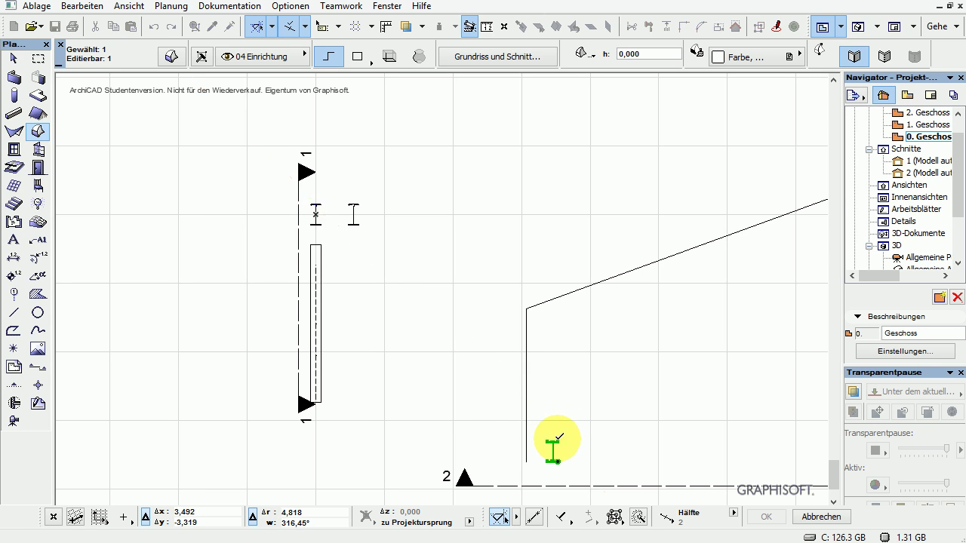
{"action": "scroll", "coordinate": [493, 470], "scroll_direction": "up", "scroll_amount": 2}
{"action": "middle_click_drag", "start_coordinate": [610, 434], "coordinate": [401, 390]}
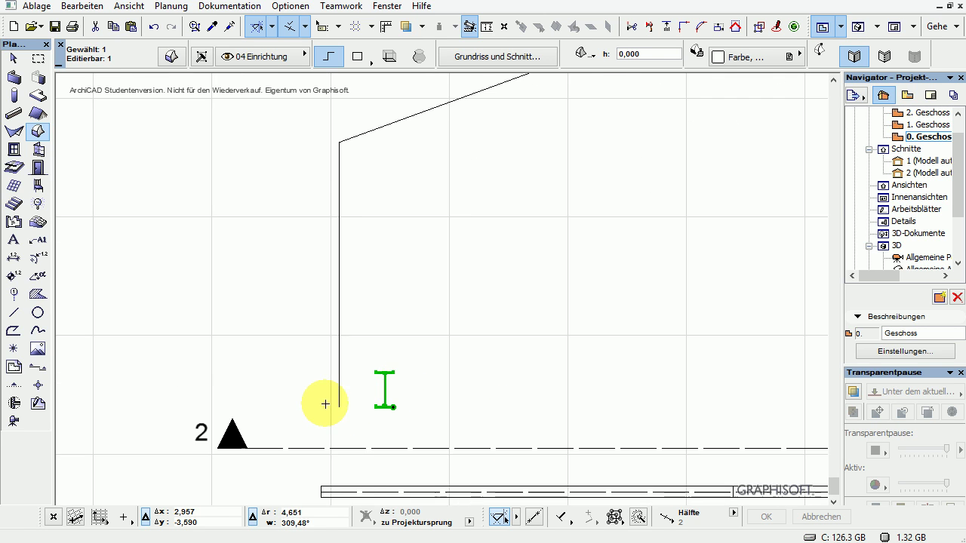
{"action": "scroll", "coordinate": [325, 404], "scroll_direction": "up", "scroll_amount": 2}
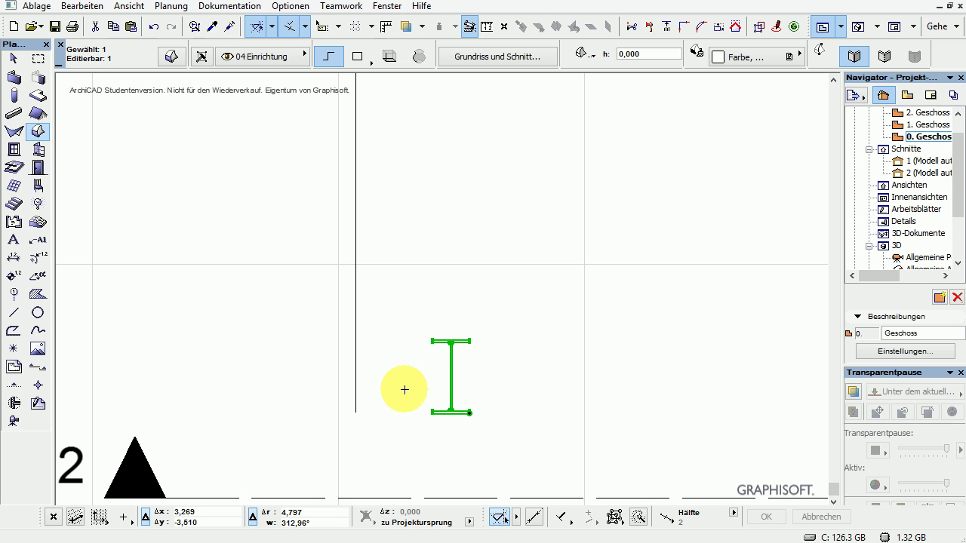
Rotate the I-profile morph 90° counterclockwise about the outer corner of its lower flange
{"action": "key", "text": "ctrl+e"}
{"action": "left_click", "coordinate": [432, 412]}
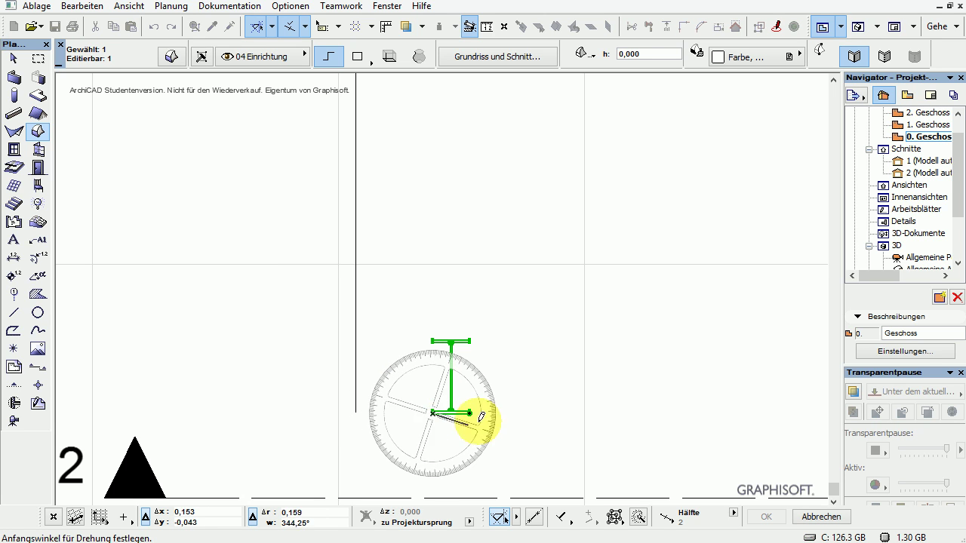
{"action": "left_click", "coordinate": [566, 414]}
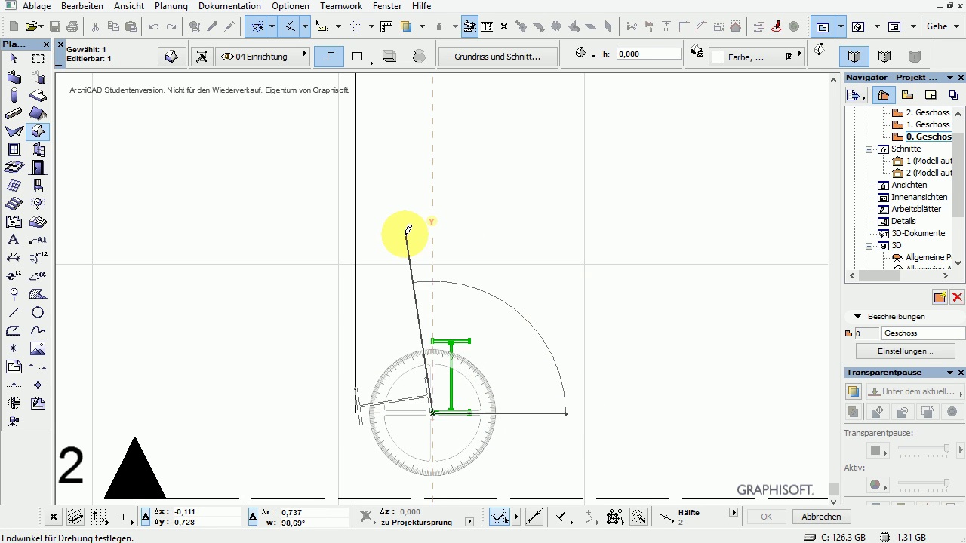
{"action": "left_click", "coordinate": [436, 243]}
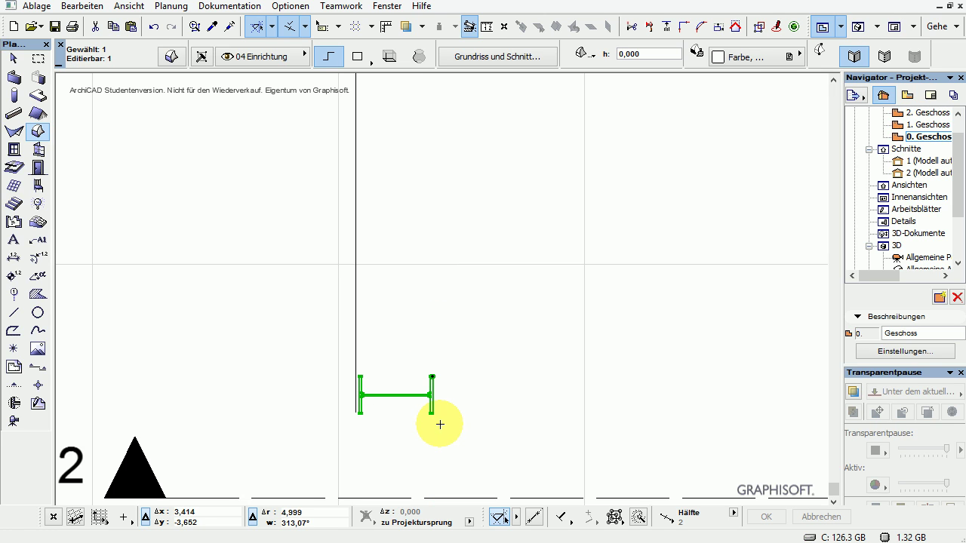
Move the rotated morph so its lower outer corner meets the lower endpoint of the frame's shorter vertical line
{"action": "scroll", "coordinate": [329, 430], "scroll_direction": "up", "scroll_amount": 5}
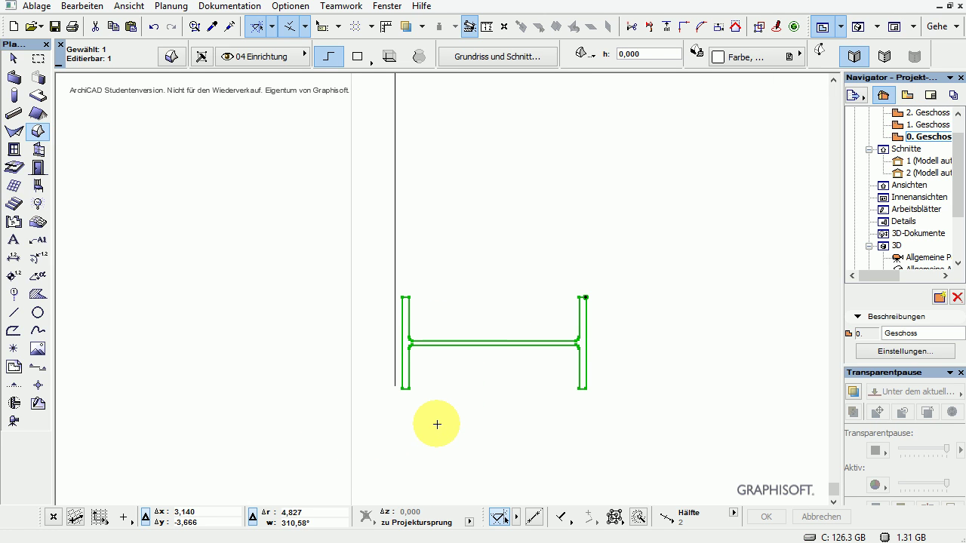
{"action": "key", "text": "ctrl+d"}
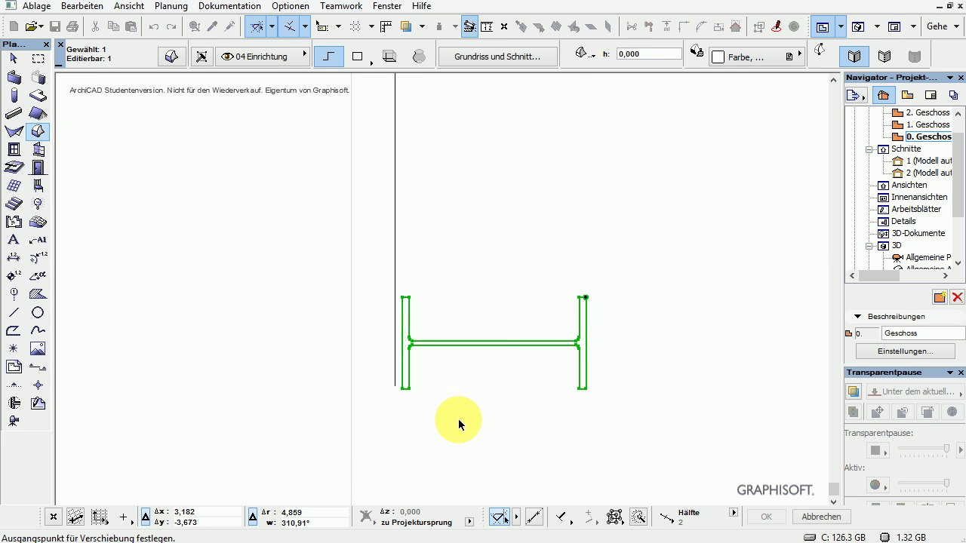
{"action": "left_click", "coordinate": [395, 387]}
{"action": "key", "text": "Escape"}
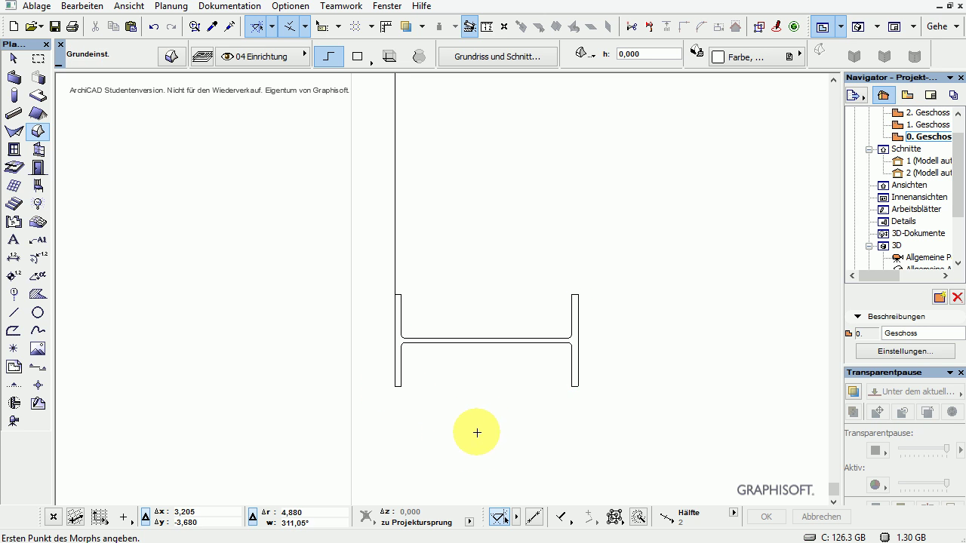
Copy the three lines of the frame outline and clear the selection
{"action": "scroll", "coordinate": [601, 278], "scroll_direction": "down", "scroll_amount": 3}
{"action": "middle_click_drag", "start_coordinate": [601, 280], "coordinate": [440, 312]}
{"action": "scroll", "coordinate": [362, 295], "scroll_direction": "down", "scroll_amount": 3}
{"action": "left_click", "coordinate": [14, 58]}
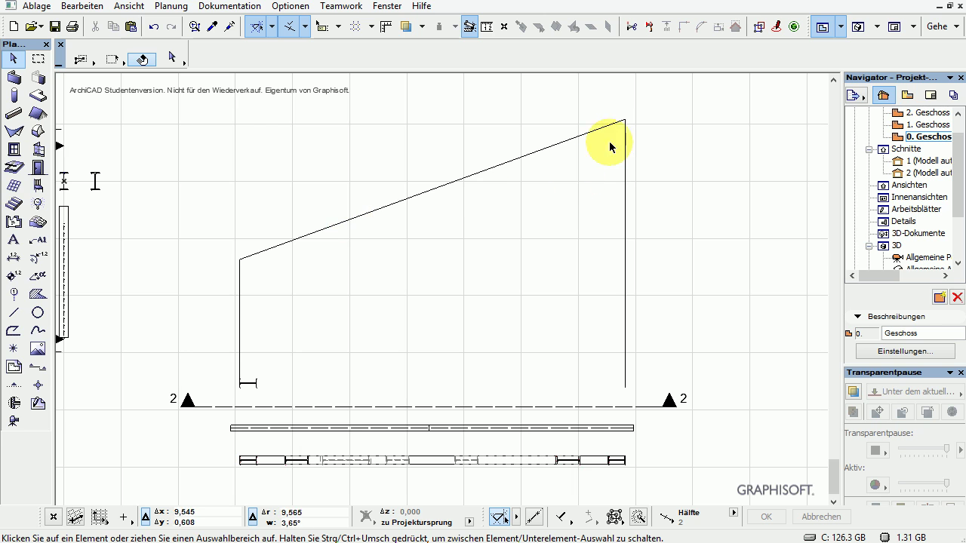
{"action": "left_click_drag", "start_coordinate": [226, 334], "coordinate": [673, 105]}
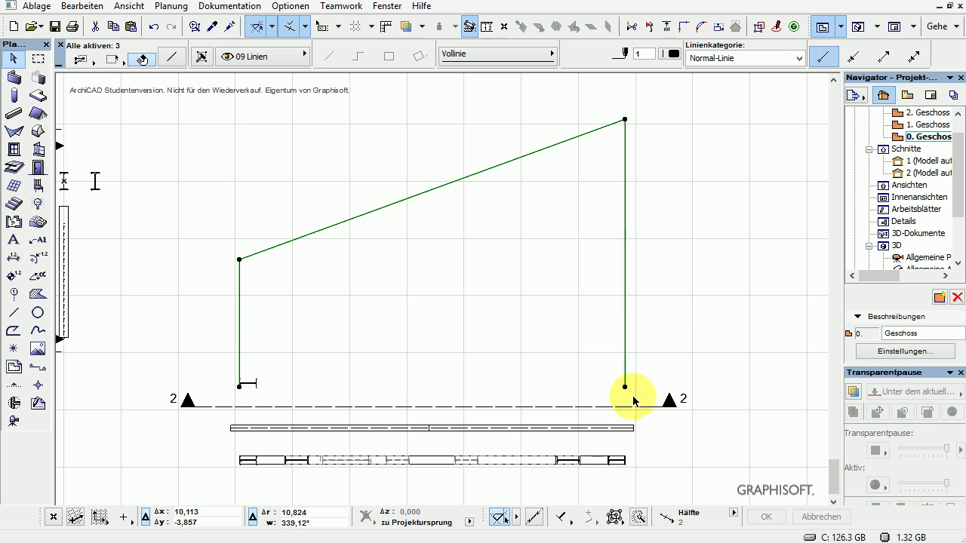
{"action": "key", "text": "Escape"}
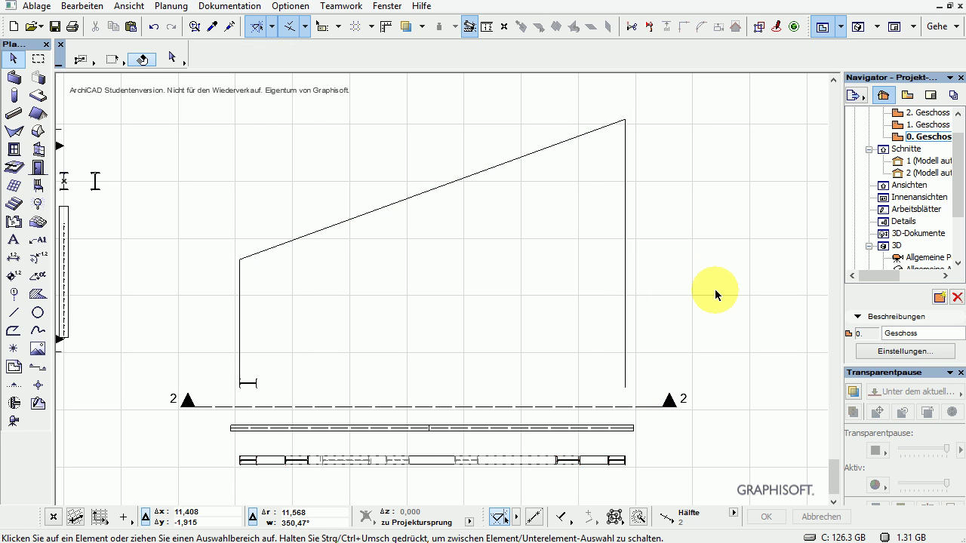
Move section line 2 up to the lower endpoint of the frame's shorter vertical line, so it runs along the morph's edge
{"action": "left_click", "coordinate": [377, 408]}
{"action": "left_click", "coordinate": [334, 408]}
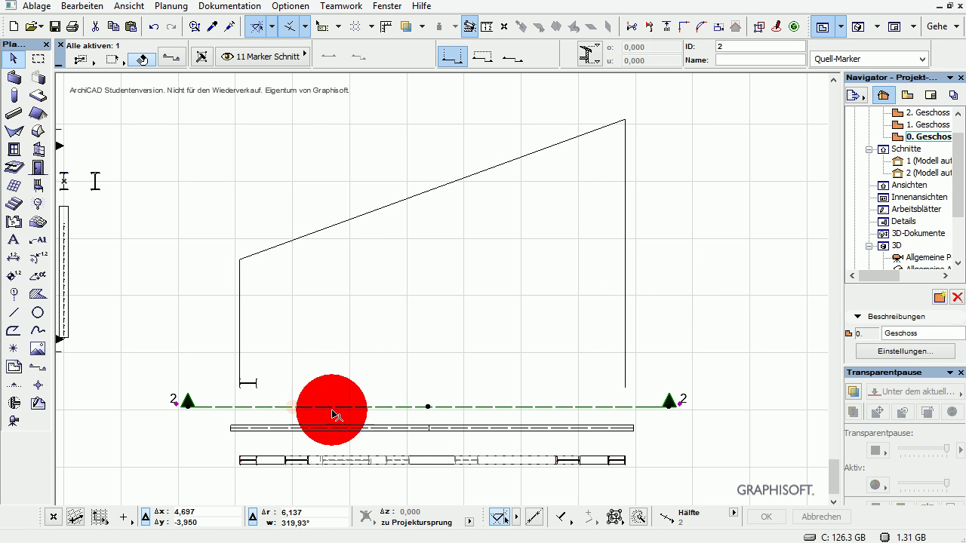
{"action": "scroll", "coordinate": [302, 382], "scroll_direction": "up", "scroll_amount": 4}
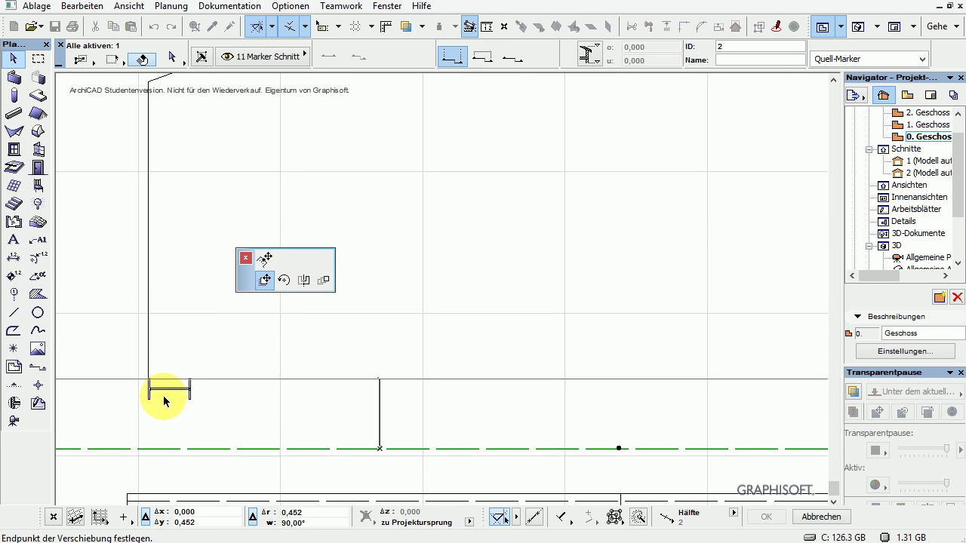
{"action": "left_click", "coordinate": [148, 402]}
{"action": "scroll", "coordinate": [526, 441], "scroll_direction": "down", "scroll_amount": 3}
{"action": "mouse_move", "coordinate": [633, 419]}
{"action": "middle_mouse_down"}
{"action": "mouse_move", "coordinate": [395, 414]}
{"action": "mouse_move", "coordinate": [451, 415]}
{"action": "middle_mouse_up"}
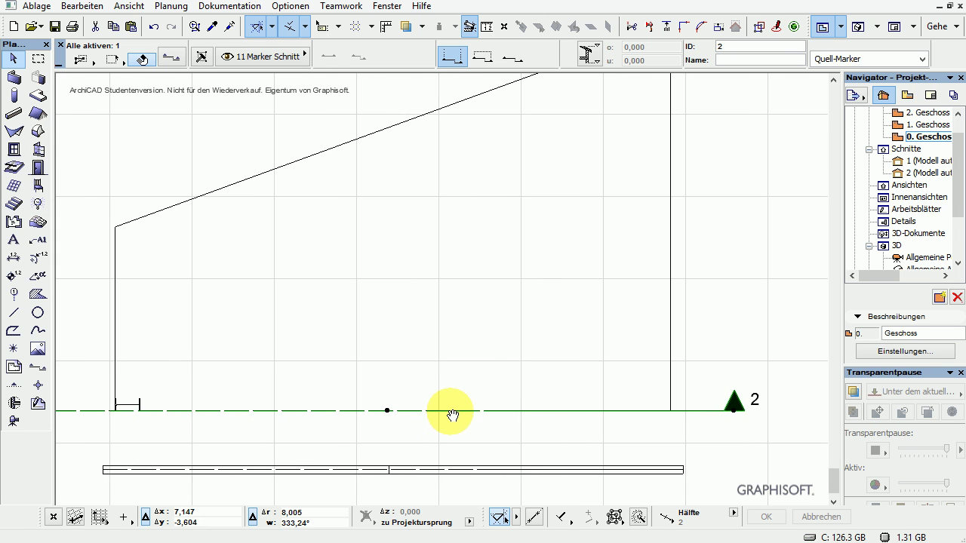
Paste the copied frame outline into section 2 and place the shorter vertical line's lower endpoint on the profile morph's outer corner
{"action": "double_click", "coordinate": [905, 174]}
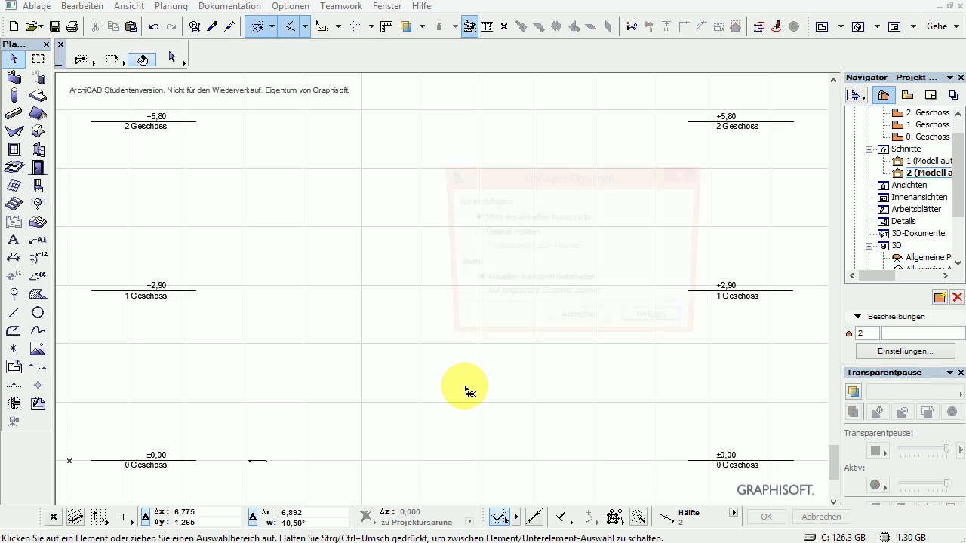
{"action": "key", "text": "ctrl+v"}
{"action": "left_click", "coordinate": [658, 324]}
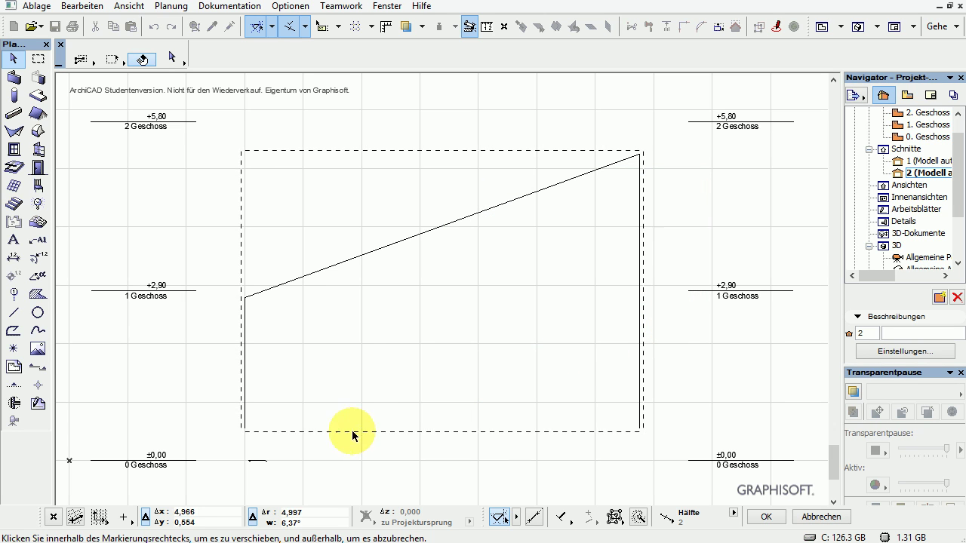
{"action": "scroll", "coordinate": [251, 457], "scroll_direction": "up", "scroll_amount": 5}
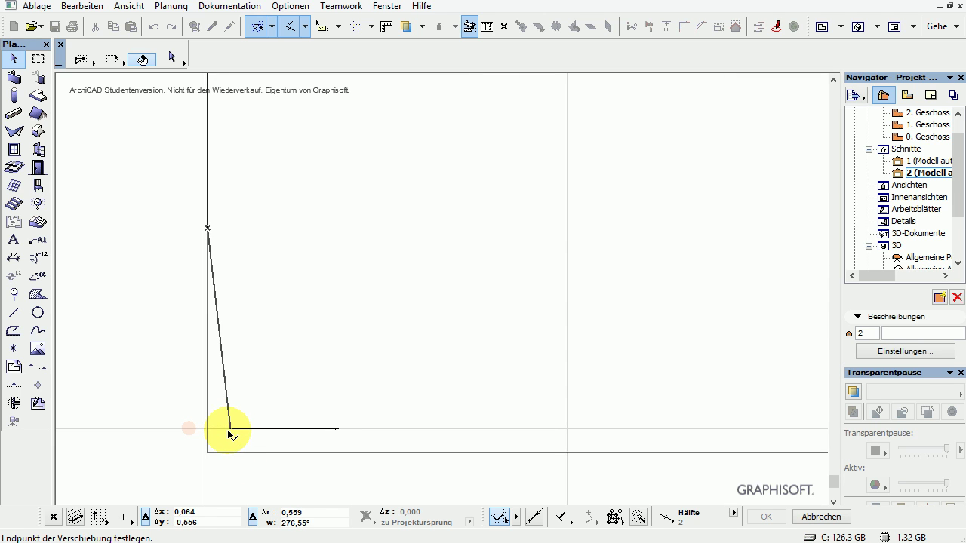
{"action": "left_click", "coordinate": [230, 433]}
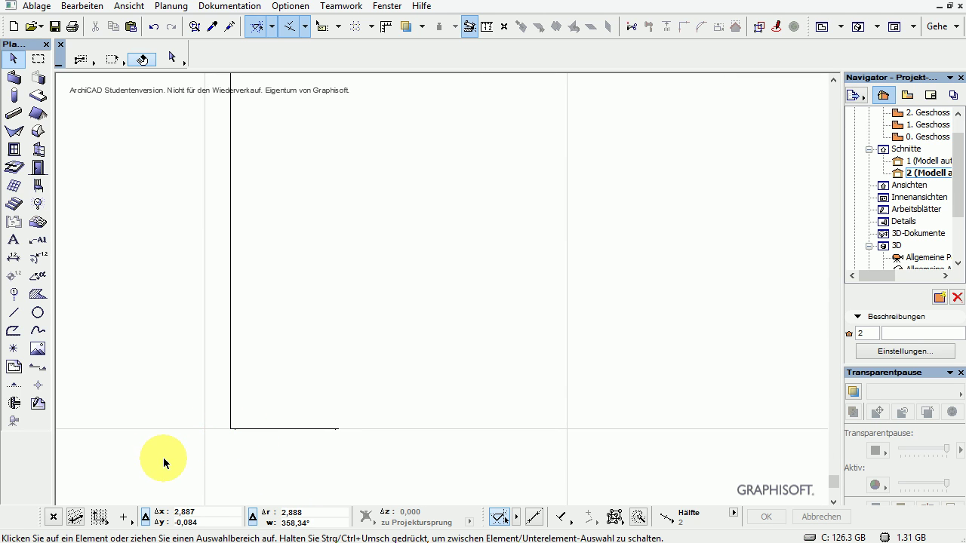
Draw a morph polyline over the frame outline, from the shorter vertical's base along the slope to the taller vertical's base
{"action": "scroll", "coordinate": [187, 462], "scroll_direction": "down", "scroll_amount": 3}
{"action": "scroll", "coordinate": [187, 462], "scroll_direction": "down", "scroll_amount": 1}
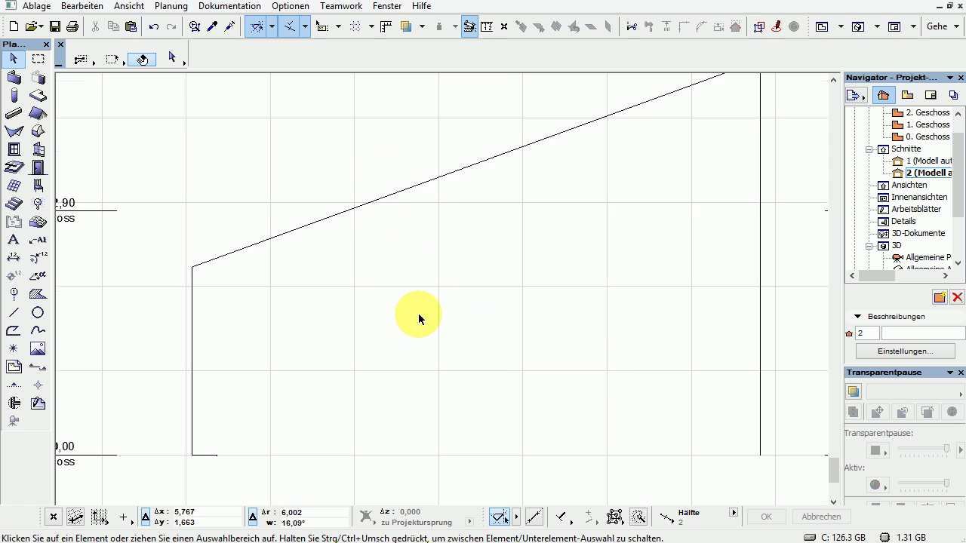
{"action": "scroll", "coordinate": [418, 314], "scroll_direction": "down", "scroll_amount": 1}
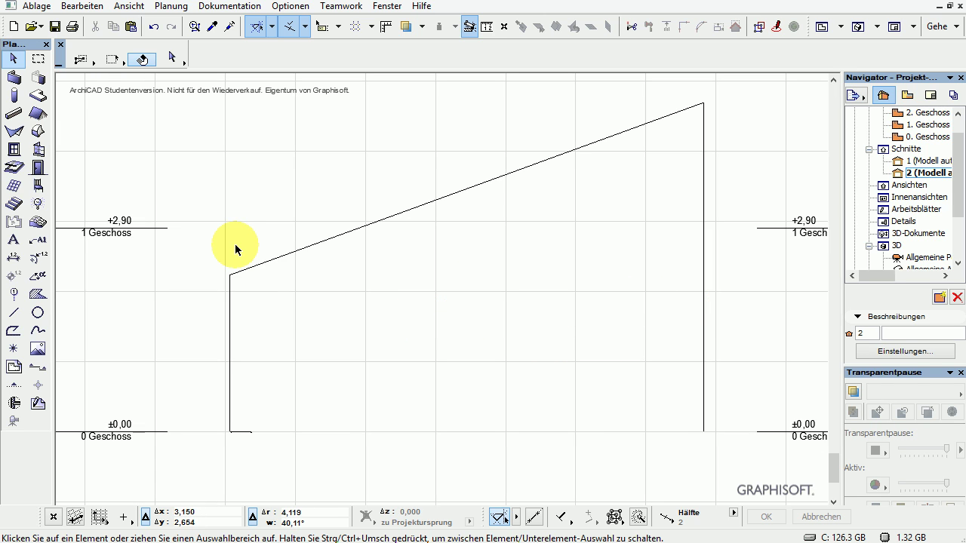
{"action": "left_click", "coordinate": [38, 131]}
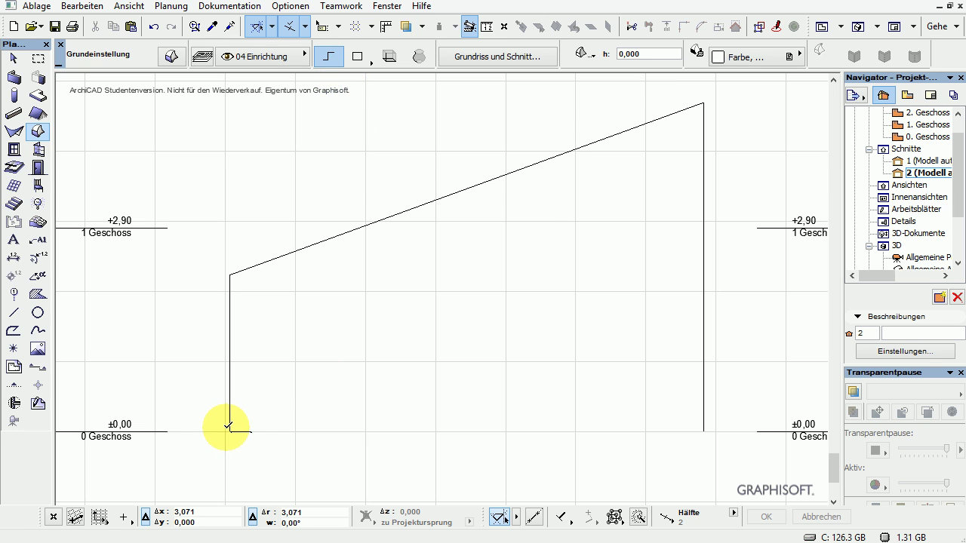
{"action": "scroll", "coordinate": [228, 426], "scroll_direction": "up", "scroll_amount": 4}
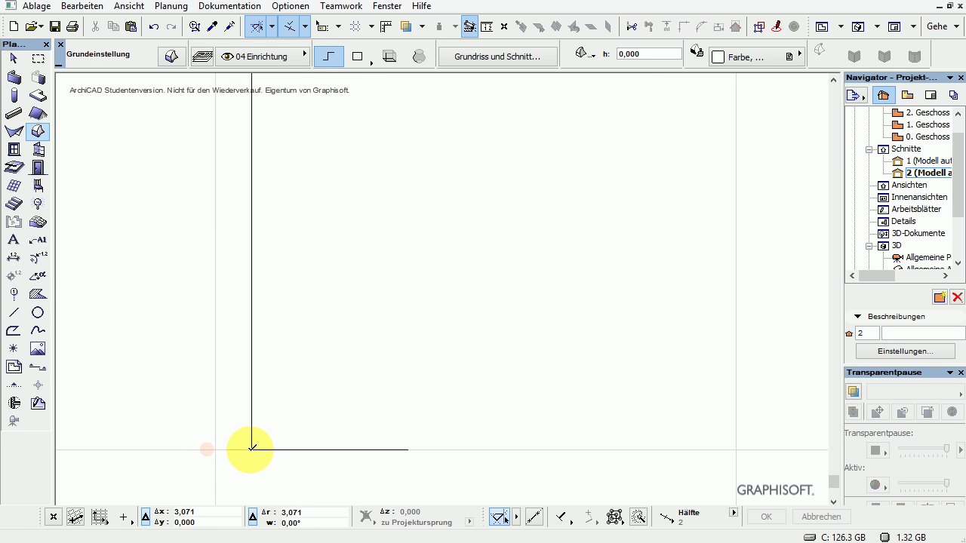
{"action": "left_click", "coordinate": [252, 448]}
{"action": "scroll", "coordinate": [295, 246], "scroll_direction": "down", "scroll_amount": 3}
{"action": "middle_click_drag", "start_coordinate": [295, 235], "coordinate": [232, 346]}
{"action": "scroll", "coordinate": [280, 209], "scroll_direction": "down", "scroll_amount": 2}
{"action": "scroll", "coordinate": [272, 287], "scroll_direction": "down", "scroll_amount": 1}
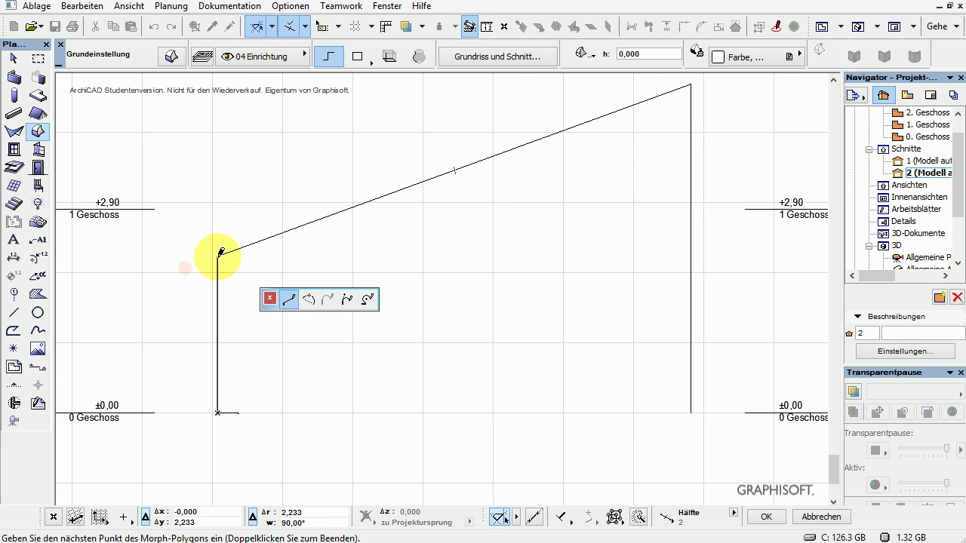
{"action": "left_click", "coordinate": [219, 256]}
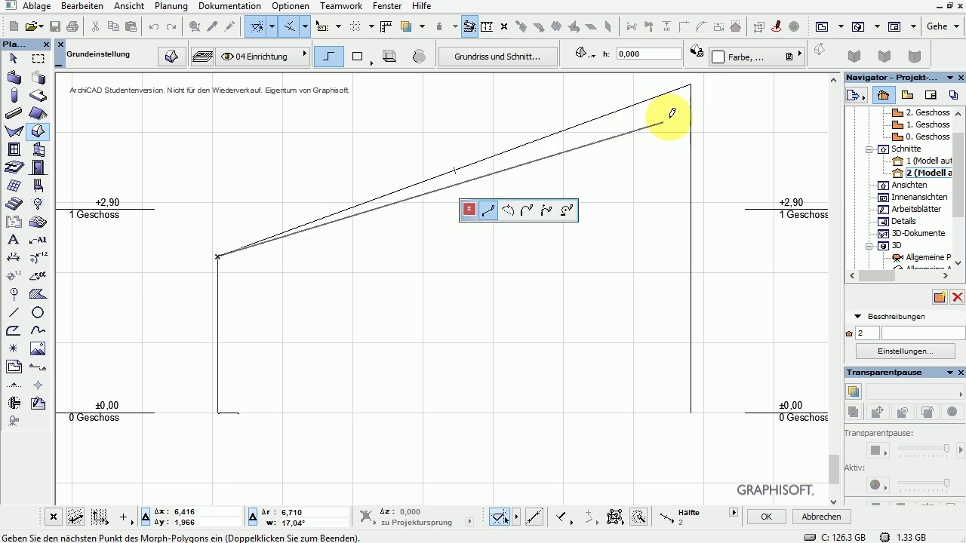
{"action": "left_click", "coordinate": [690, 84]}
{"action": "left_click", "coordinate": [690, 412]}
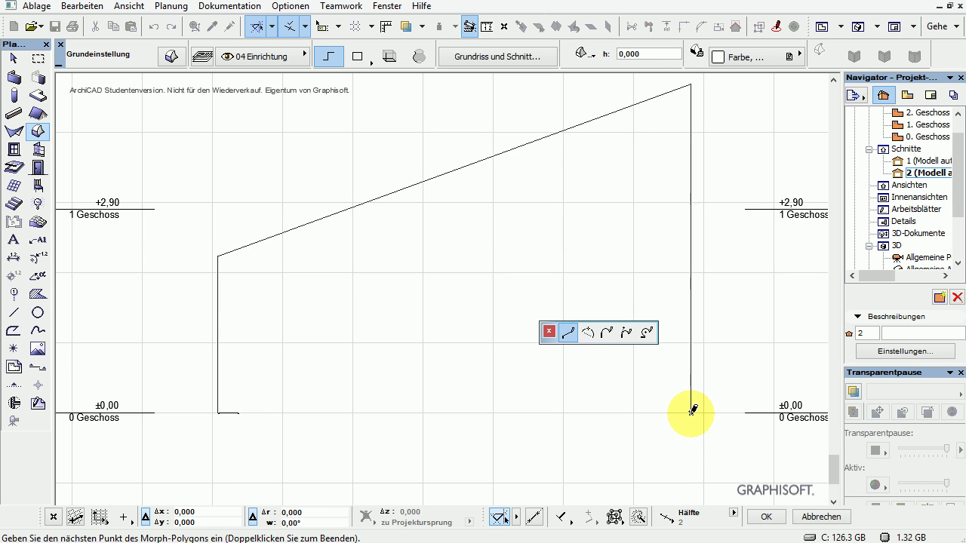
{"action": "double_click", "coordinate": [691, 412]}
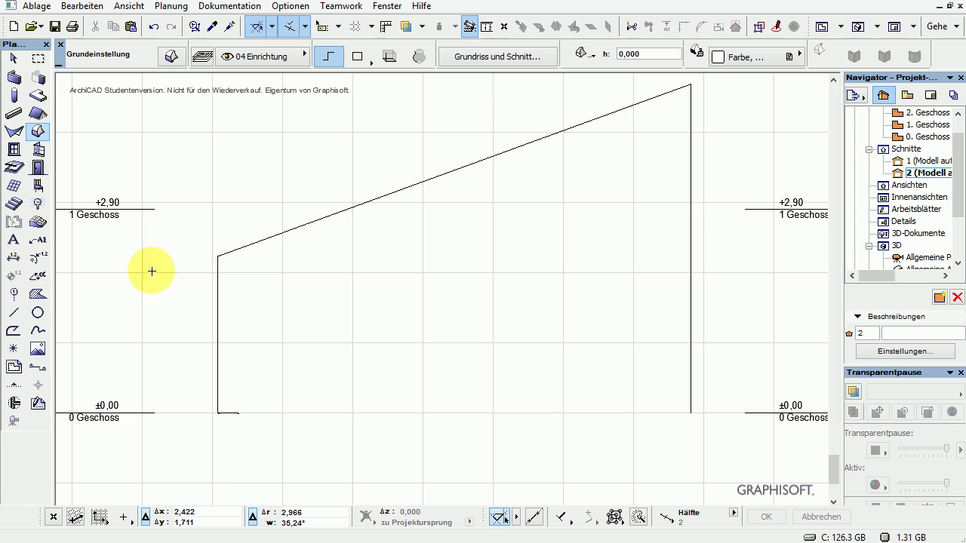
Select the I-profile morph and the traced frame outline and show only this selection in 3D
{"action": "left_click", "coordinate": [14, 58]}
{"action": "left_click_drag", "start_coordinate": [194, 422], "coordinate": [265, 376]}
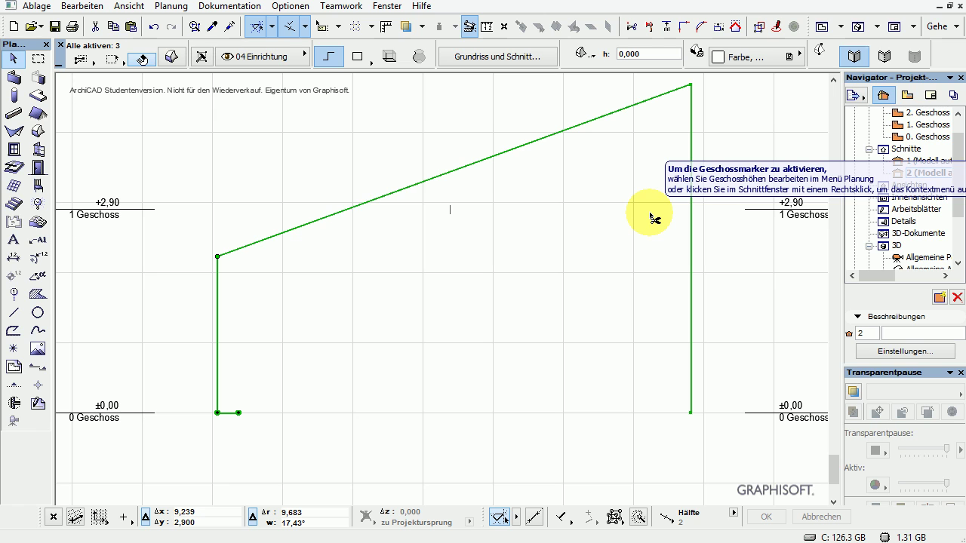
{"action": "key", "text": "F5"}
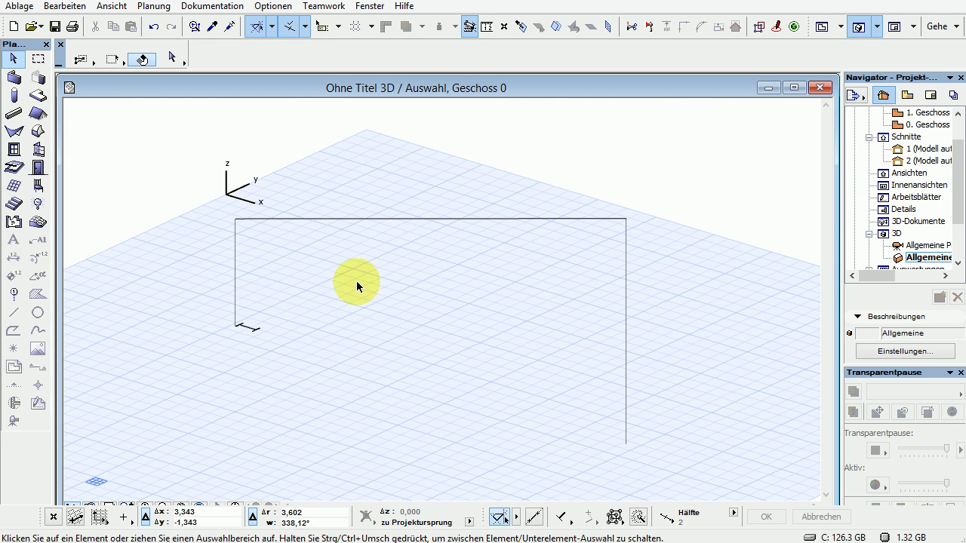
Extrude the I-profile face as a tube along the frame path: up the short post, along the slope and down to the tall post's base
{"action": "middle_click_drag", "start_coordinate": [224, 301], "coordinate": [285, 409], "text": "shift"}
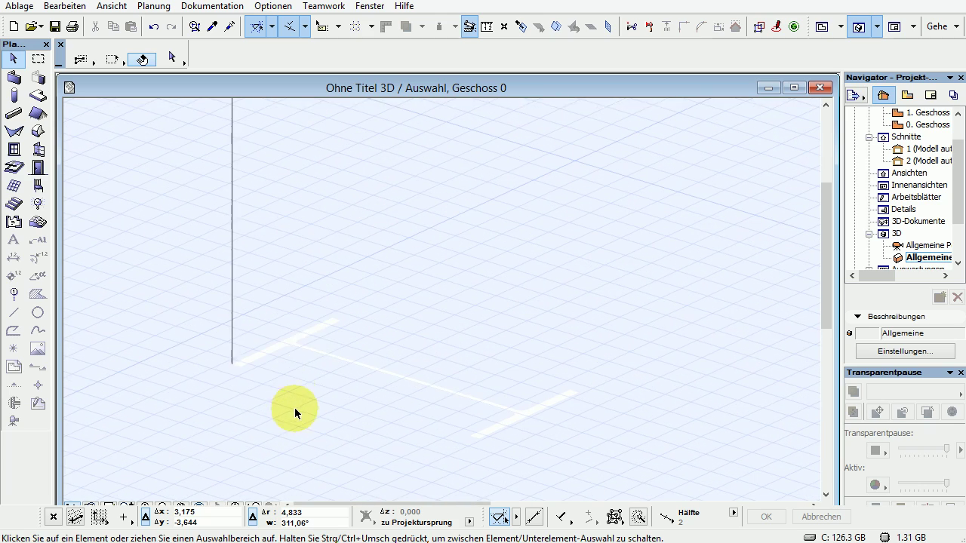
{"action": "scroll", "coordinate": [275, 339], "scroll_direction": "up", "scroll_amount": 4}
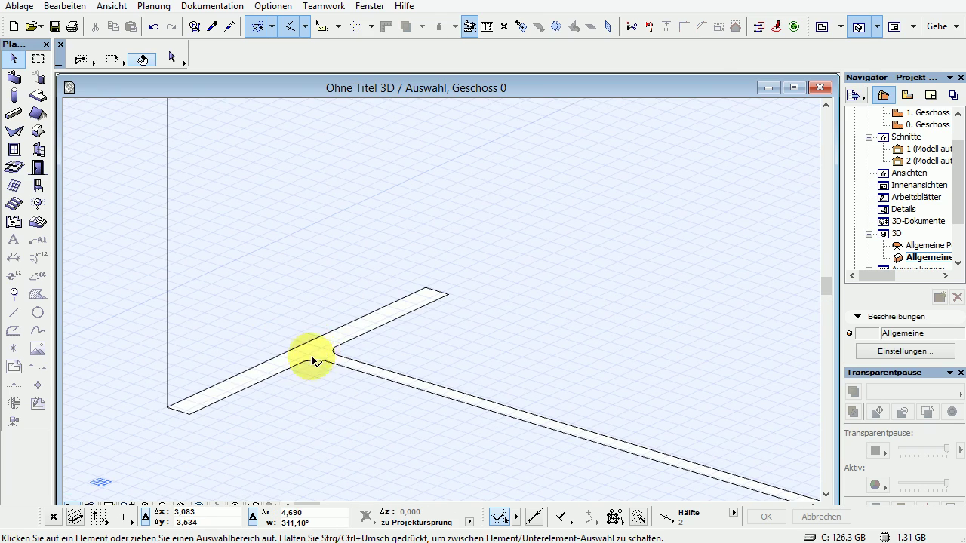
{"action": "left_click", "coordinate": [312, 361]}
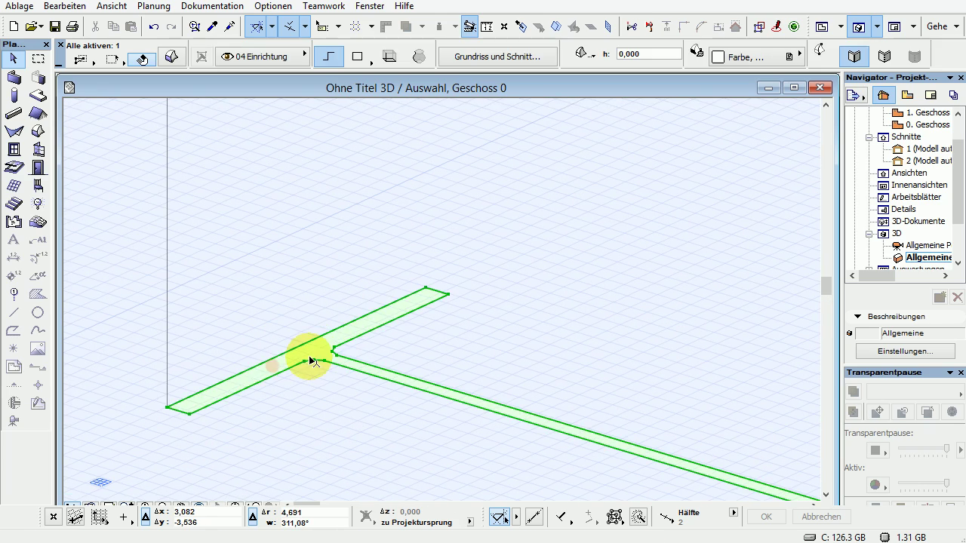
{"action": "left_click", "coordinate": [167, 410]}
{"action": "left_click", "coordinate": [277, 480]}
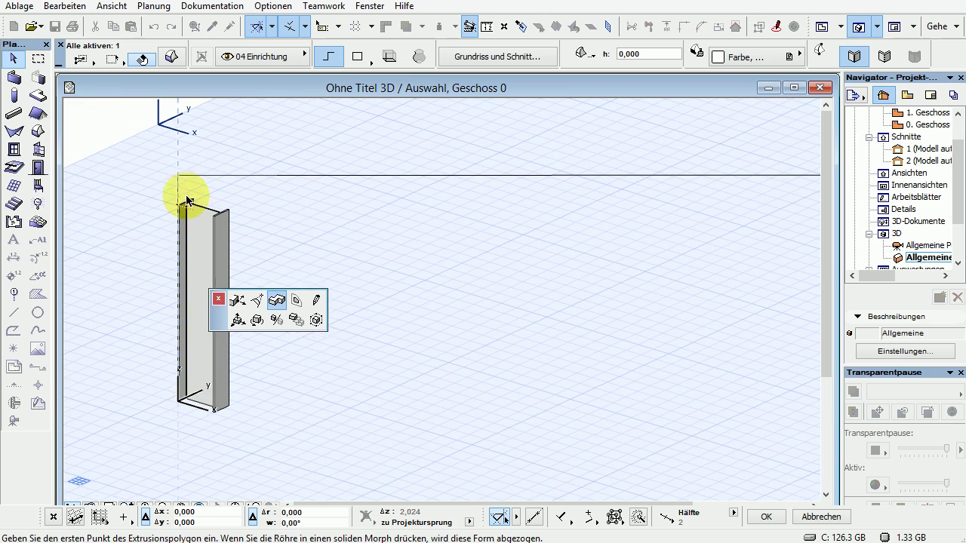
{"action": "left_click", "coordinate": [178, 175]}
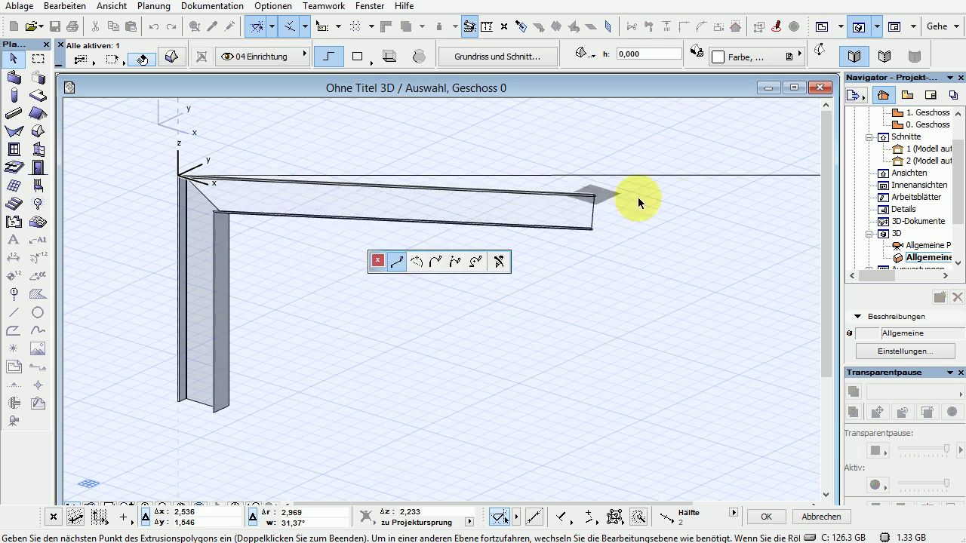
{"action": "scroll", "coordinate": [334, 263], "scroll_direction": "up", "scroll_amount": 3}
{"action": "left_click", "coordinate": [548, 224]}
{"action": "left_click", "coordinate": [548, 417]}
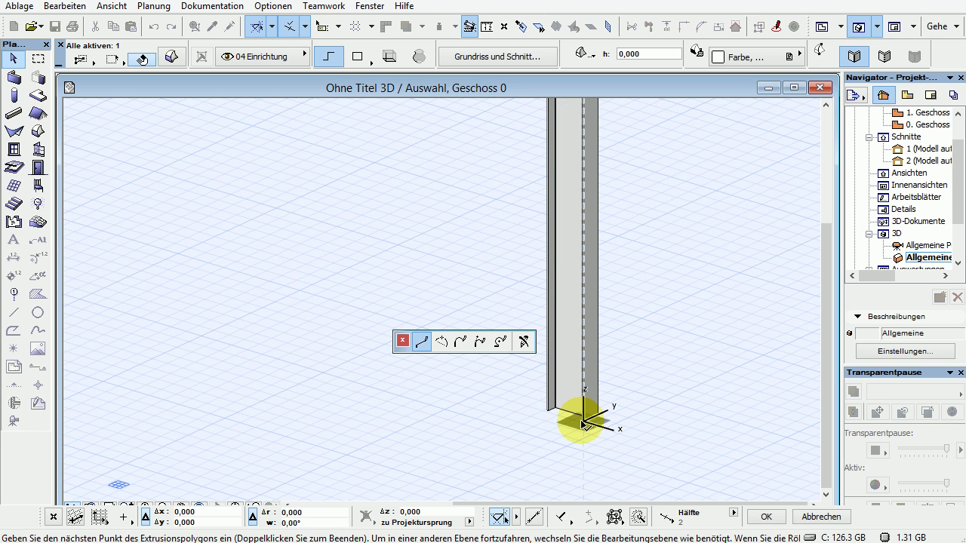
{"action": "left_click", "coordinate": [581, 424]}
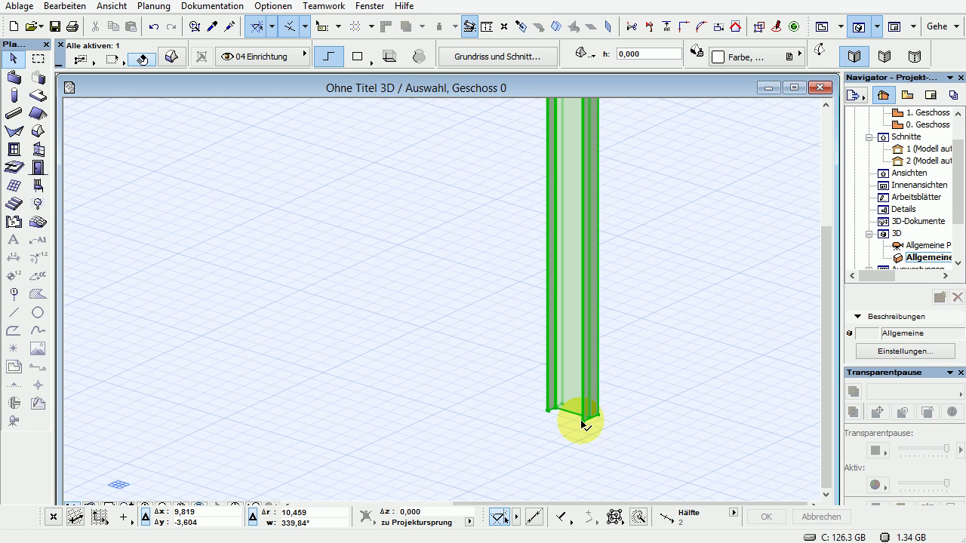
Clear the selection and examine the extruded steel frame and its corner joint from several sides in 3D
{"action": "scroll", "coordinate": [417, 325], "scroll_direction": "down", "scroll_amount": 5}
{"action": "middle_click_drag", "start_coordinate": [306, 297], "coordinate": [489, 286]}
{"action": "scroll", "coordinate": [442, 230], "scroll_direction": "up", "scroll_amount": 4}
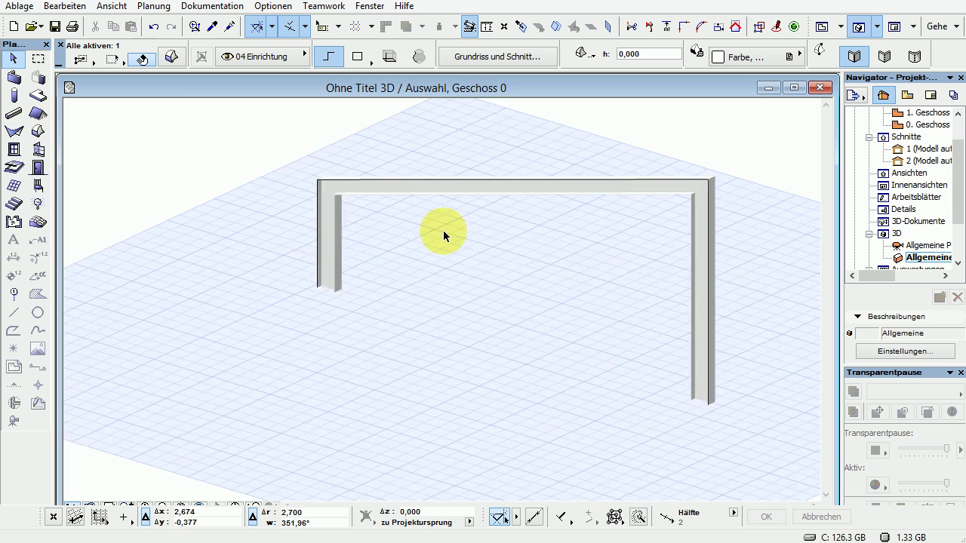
{"action": "middle_click_drag", "start_coordinate": [452, 242], "coordinate": [136, 325]}
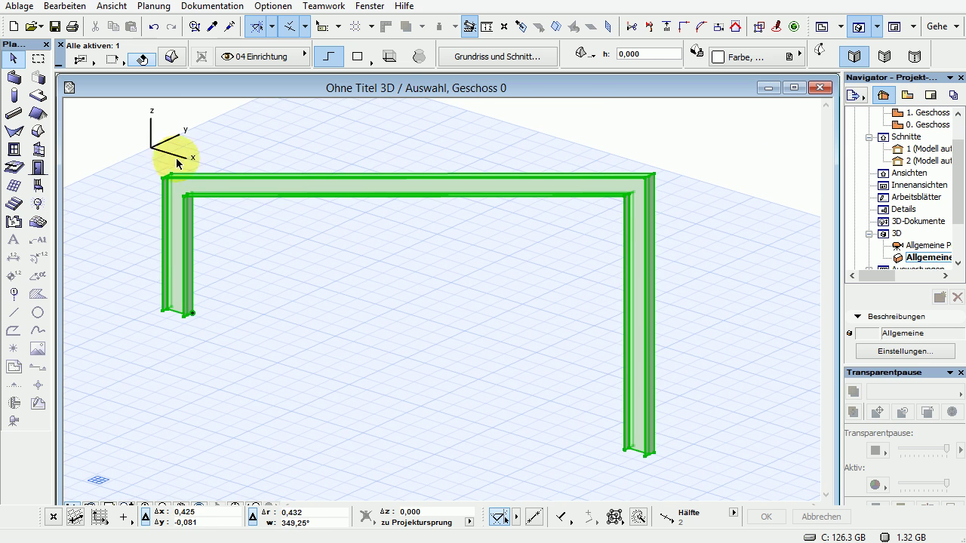
{"action": "left_click", "coordinate": [326, 271]}
{"action": "scroll", "coordinate": [175, 200], "scroll_direction": "up", "scroll_amount": 5}
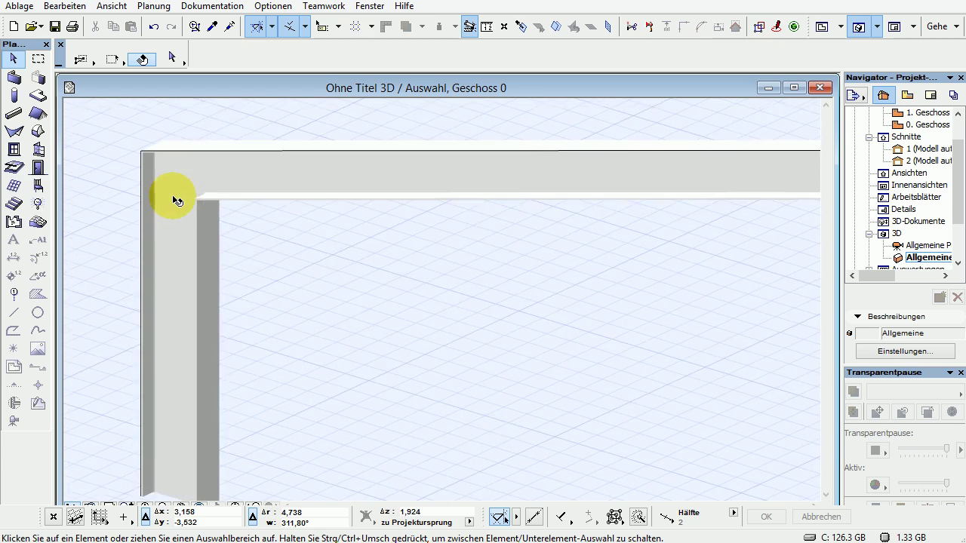
{"action": "mouse_move", "coordinate": [369, 275]}
{"action": "middle_mouse_down", "text": "shift"}
{"action": "mouse_move", "coordinate": [279, 308]}
{"action": "mouse_move", "coordinate": [375, 282]}
{"action": "mouse_move", "coordinate": [360, 281]}
{"action": "middle_mouse_up", "text": "shift"}
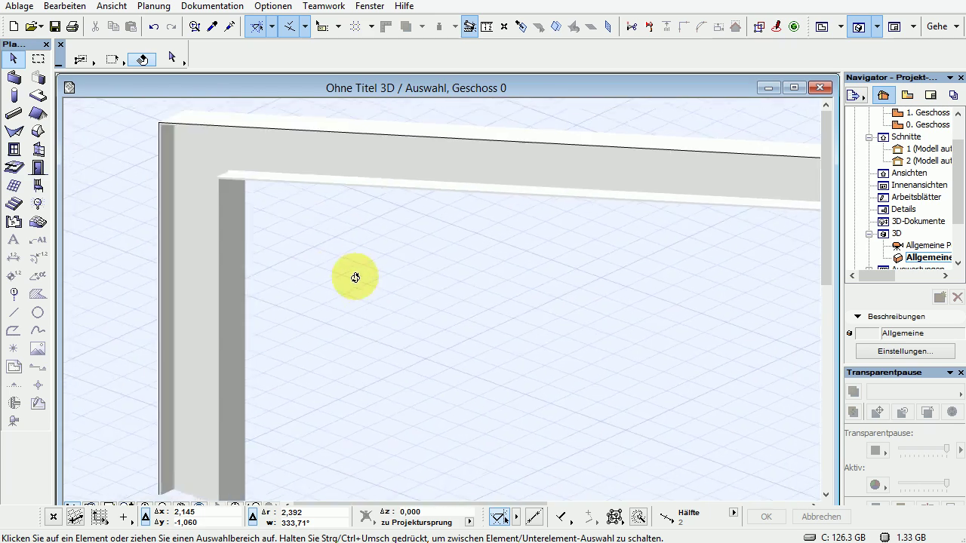
{"action": "scroll", "coordinate": [409, 273], "scroll_direction": "down", "scroll_amount": 8}
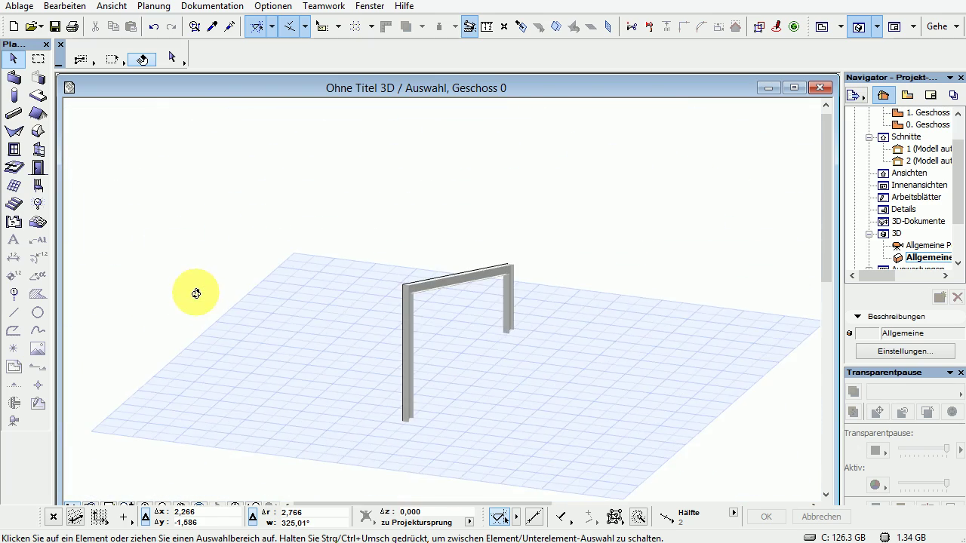